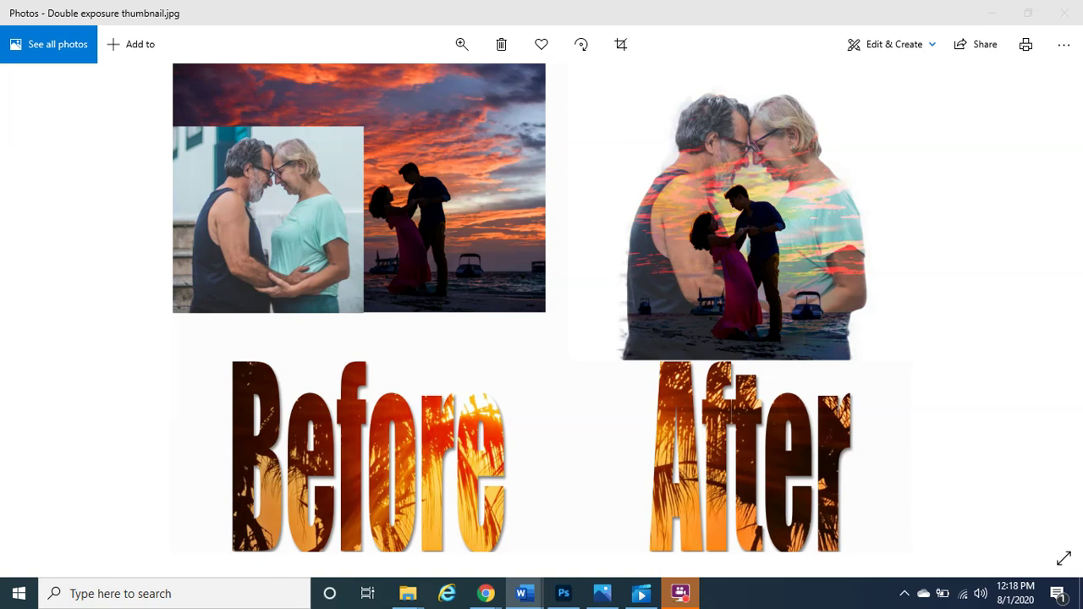
Switch to the "Subscribe, like, and share" Word document and review the channel introduction and photo credits
mouse_move(523, 597)
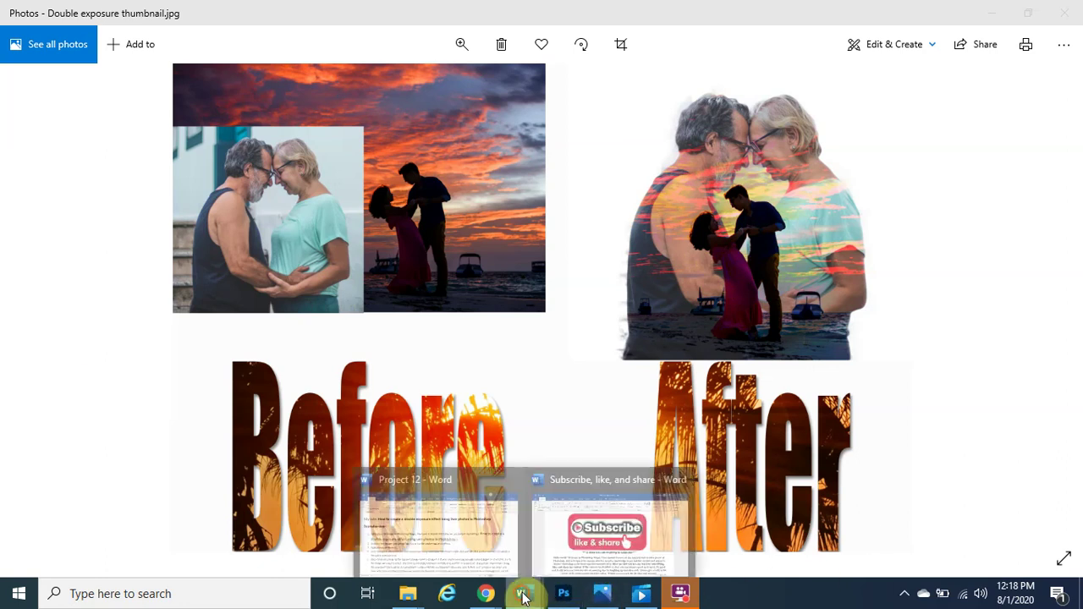
left_click(619, 517)
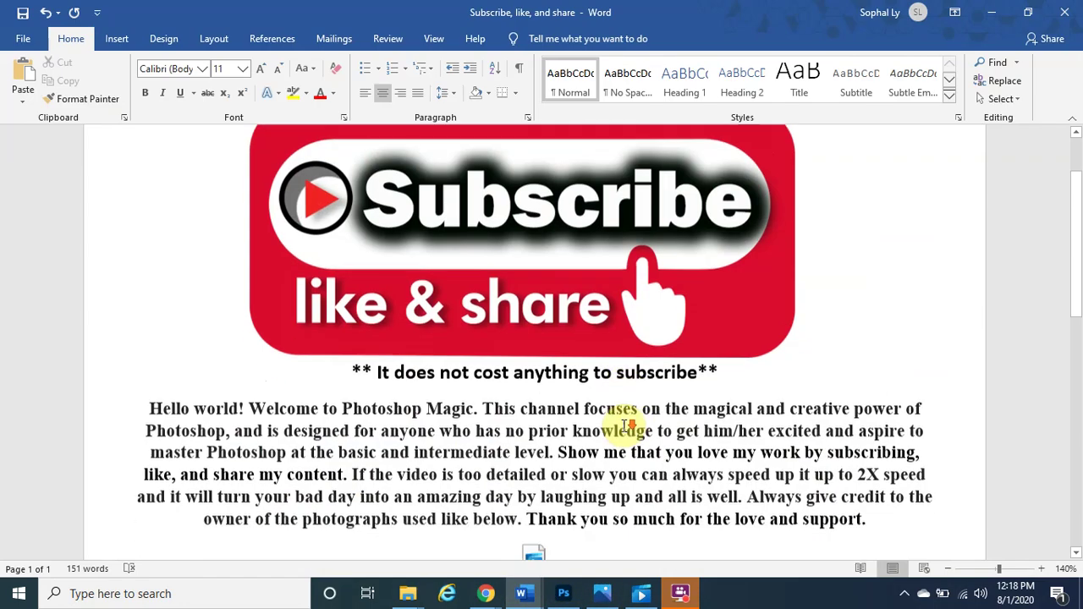
scroll(628, 425, "down", 1)
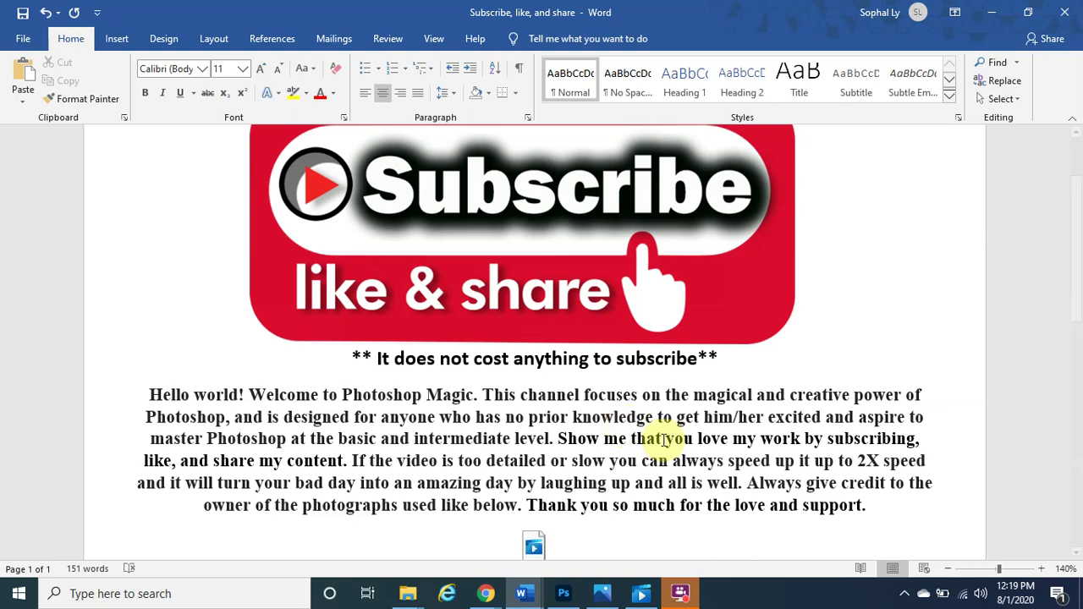
scroll(685, 440, "down", 1)
scroll(684, 442, "down", 2)
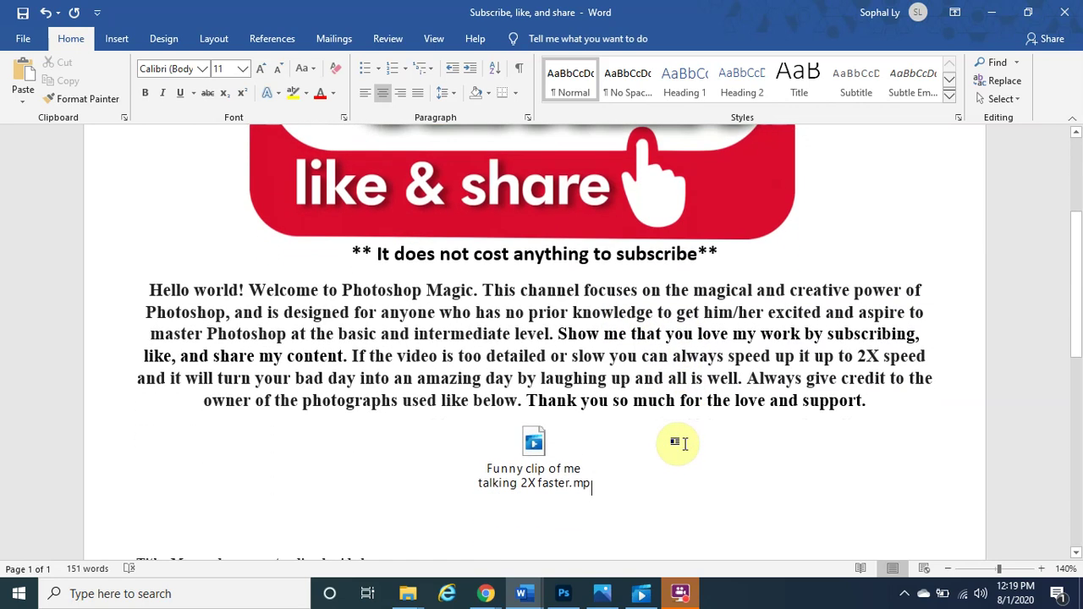
scroll(656, 430, "down", 7)
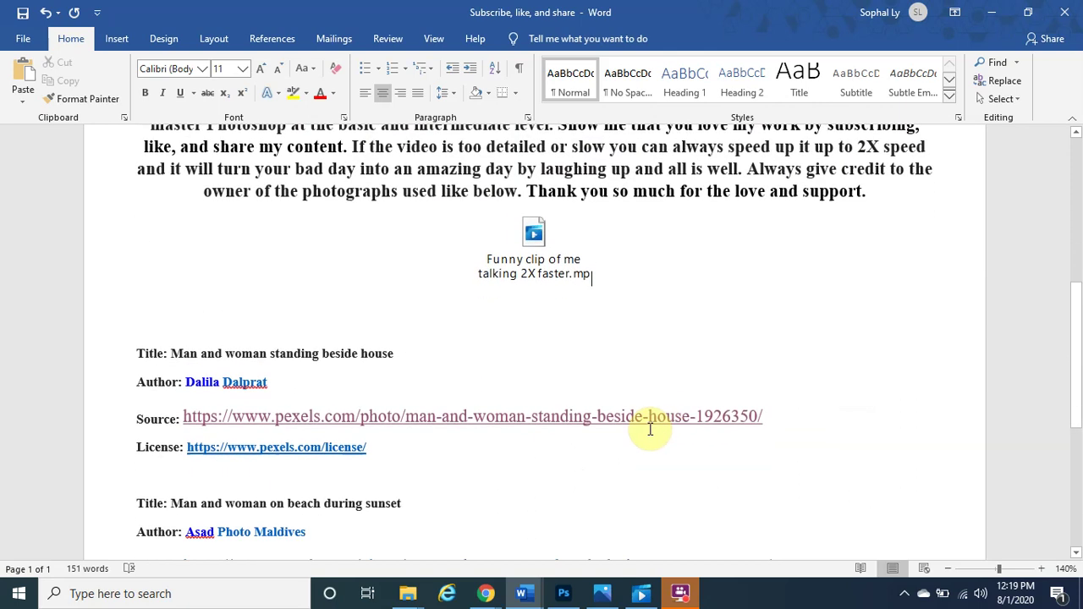
scroll(478, 391, "up", 4)
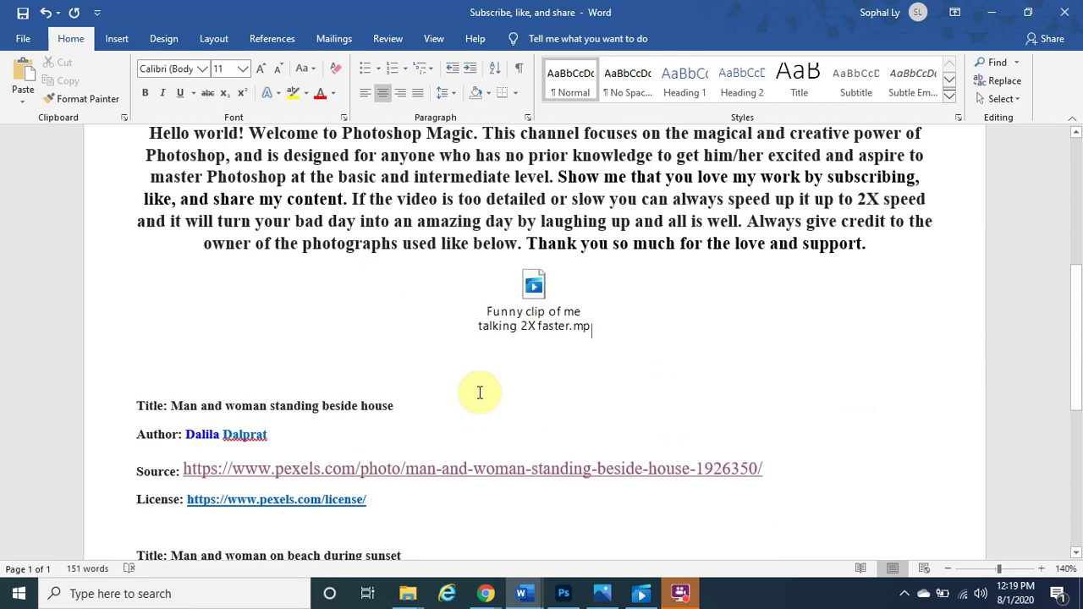
scroll(478, 391, "up", 1)
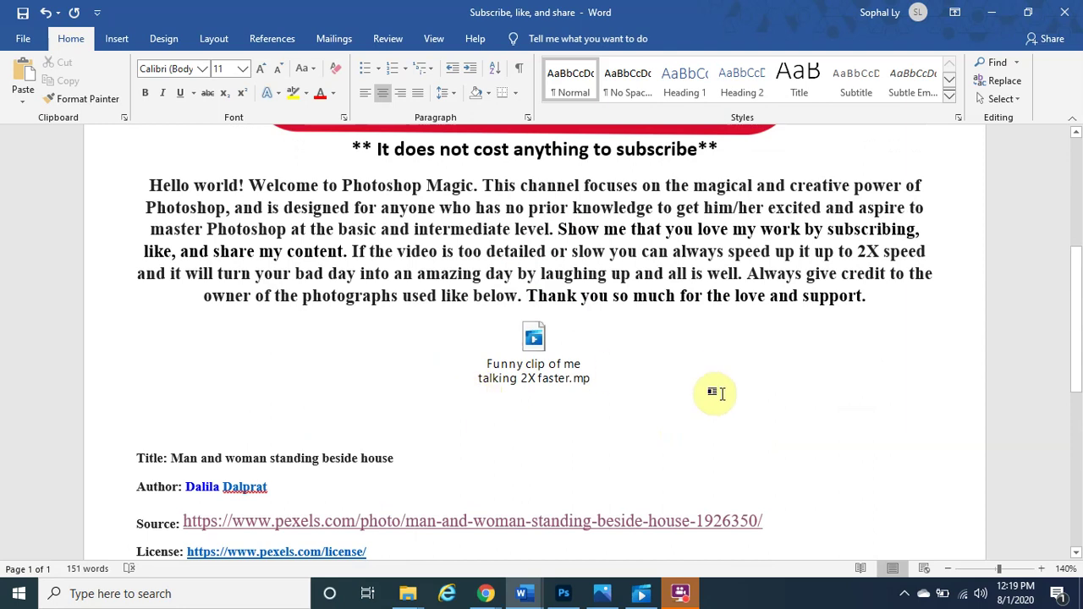
Switch to the video player, play "Funny clip of me talking 2X faster", and minimize the player
left_click(644, 593)
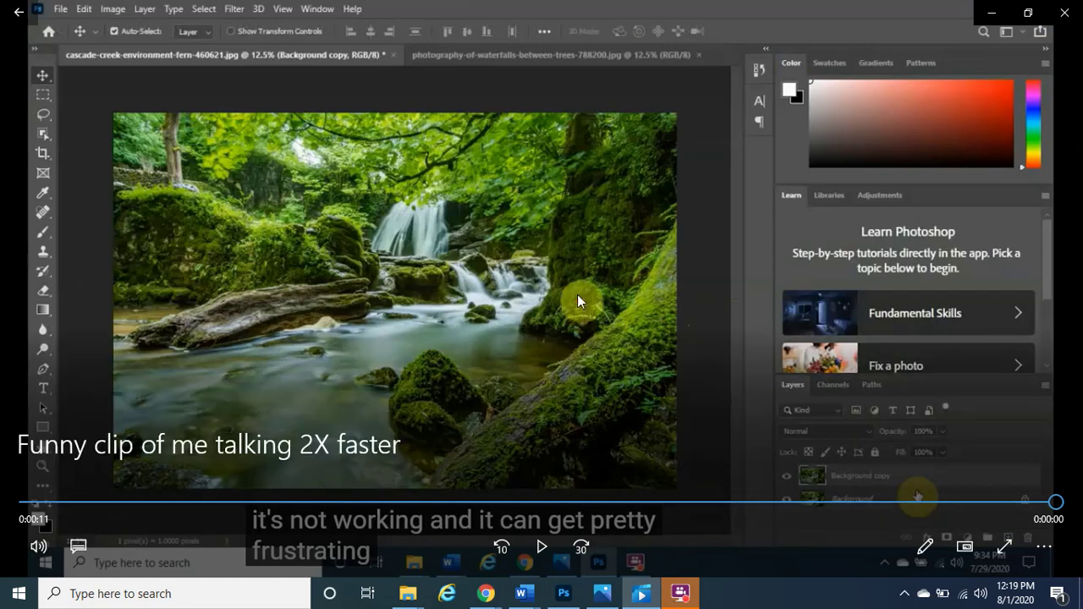
left_click(542, 549)
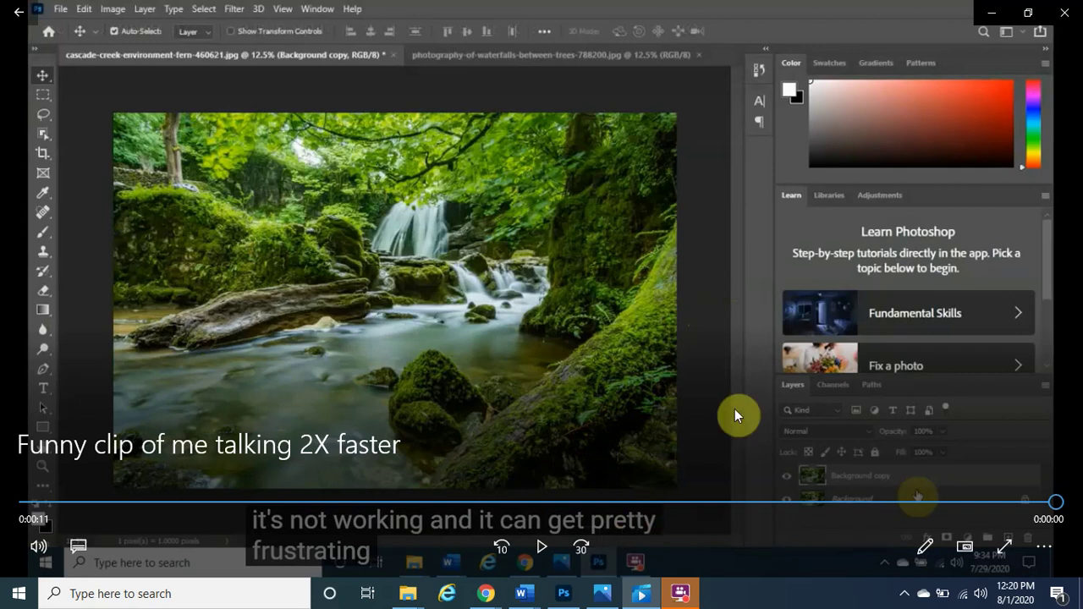
left_click(991, 14)
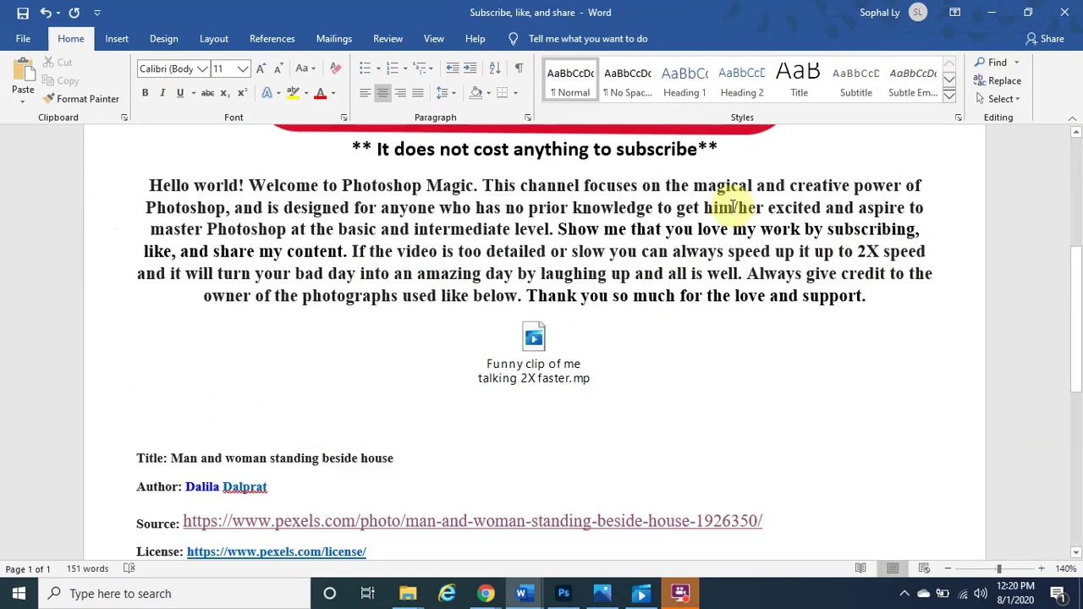
Switch to Chrome, dismiss the thank-you pop-up on Pexels and view the photo of the man and woman standing beside the house
left_click(486, 593)
left_click(550, 544)
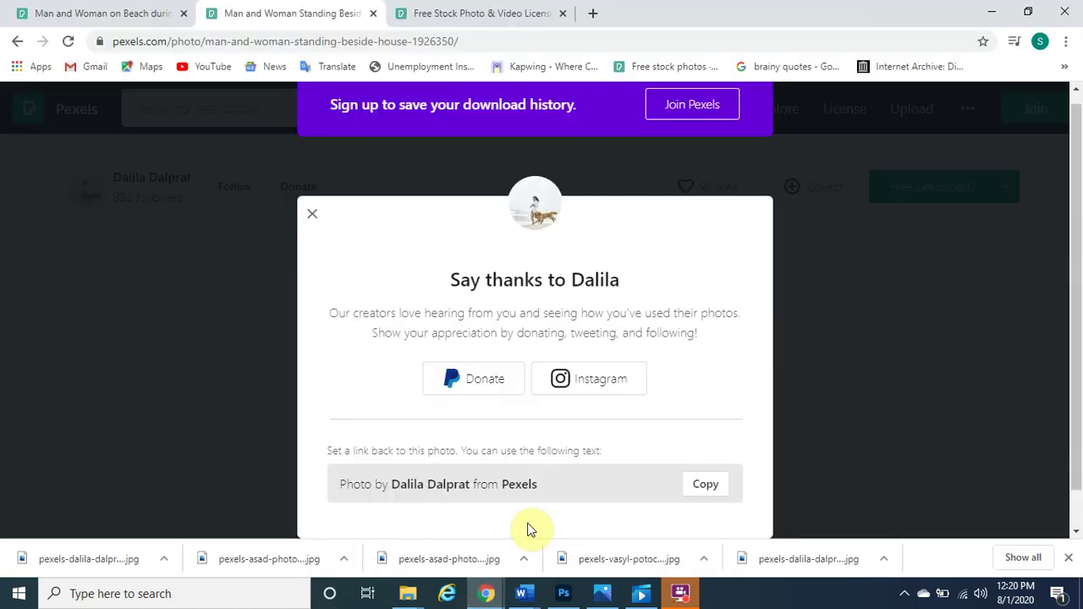
left_click(310, 218)
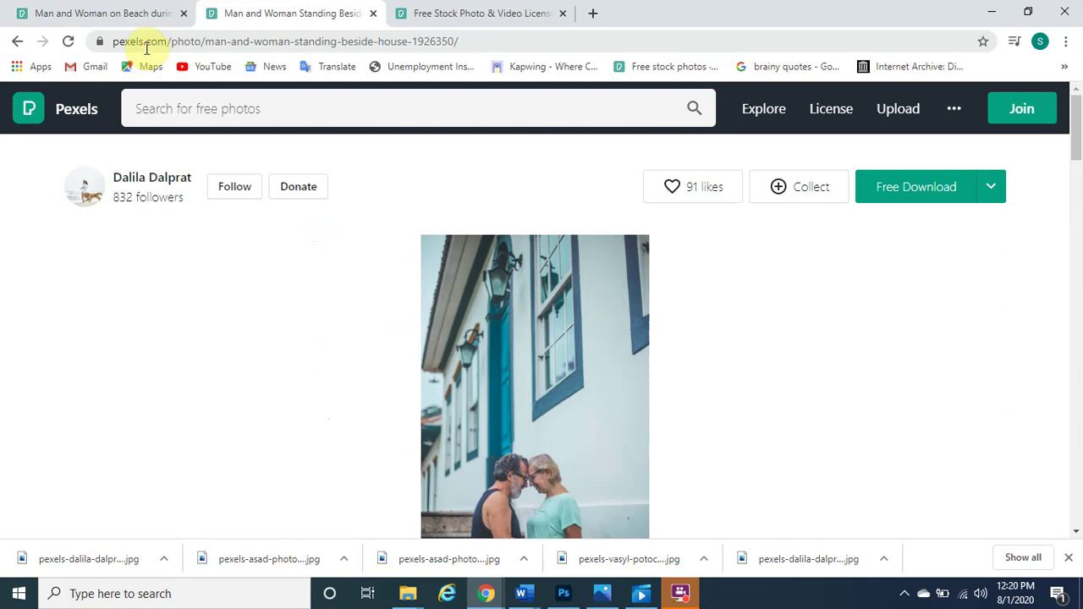
scroll(367, 305, "down", 2)
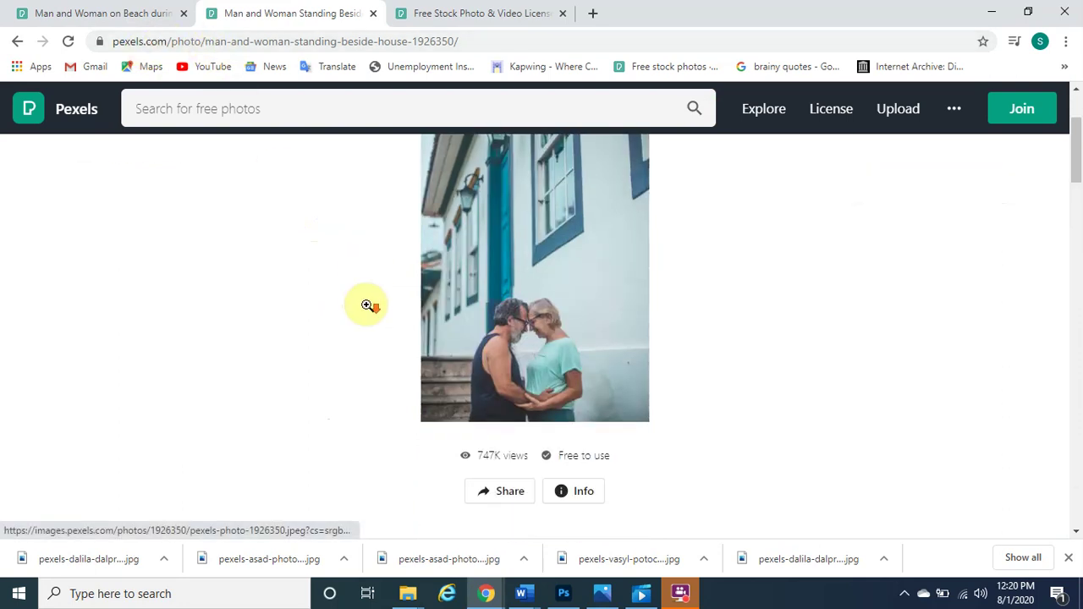
scroll(460, 307, "up", 2)
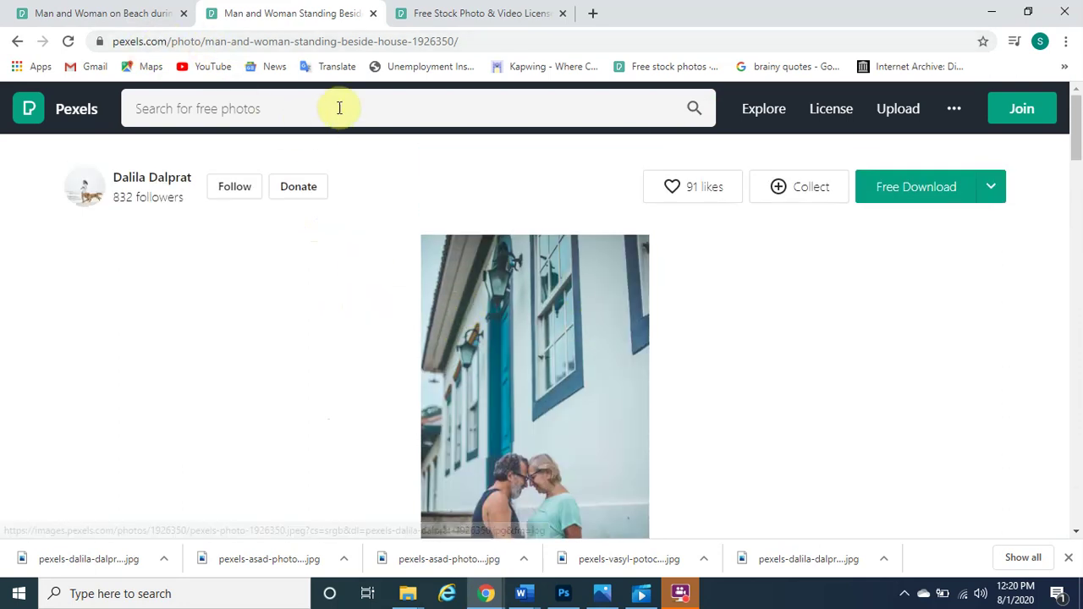
Download the man and woman on beach during sunset photo at Original size (3200 x 2136) and show the file in its folder
left_click(121, 10)
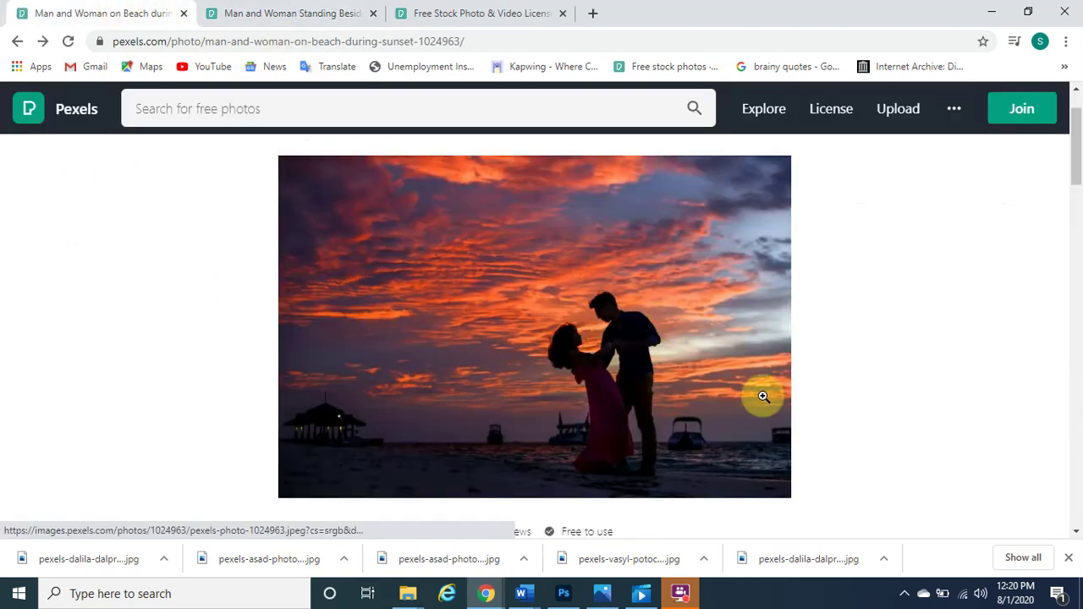
left_click(996, 186)
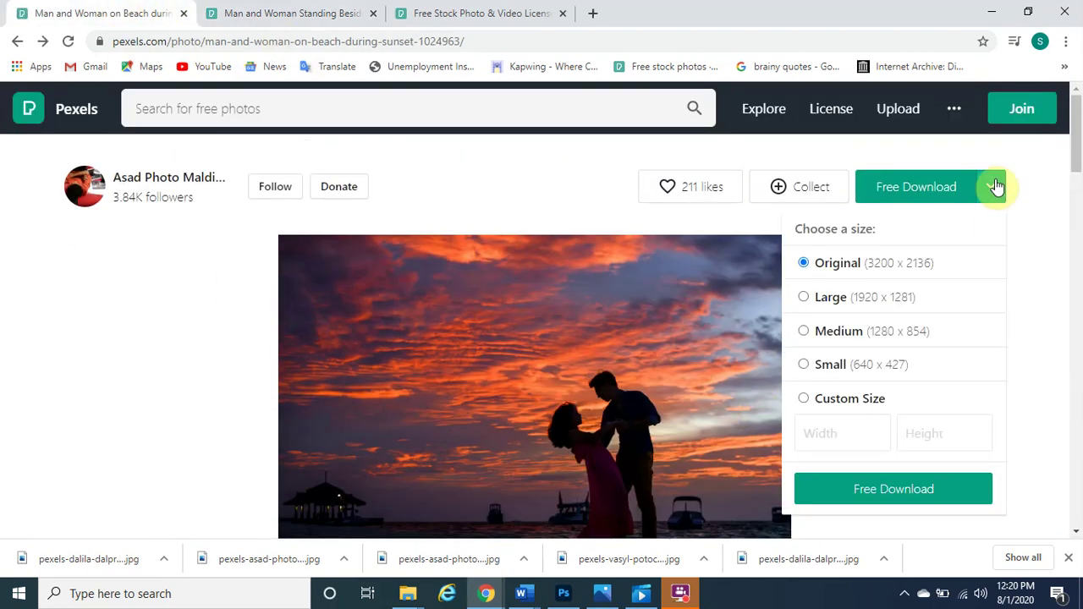
left_click(922, 491)
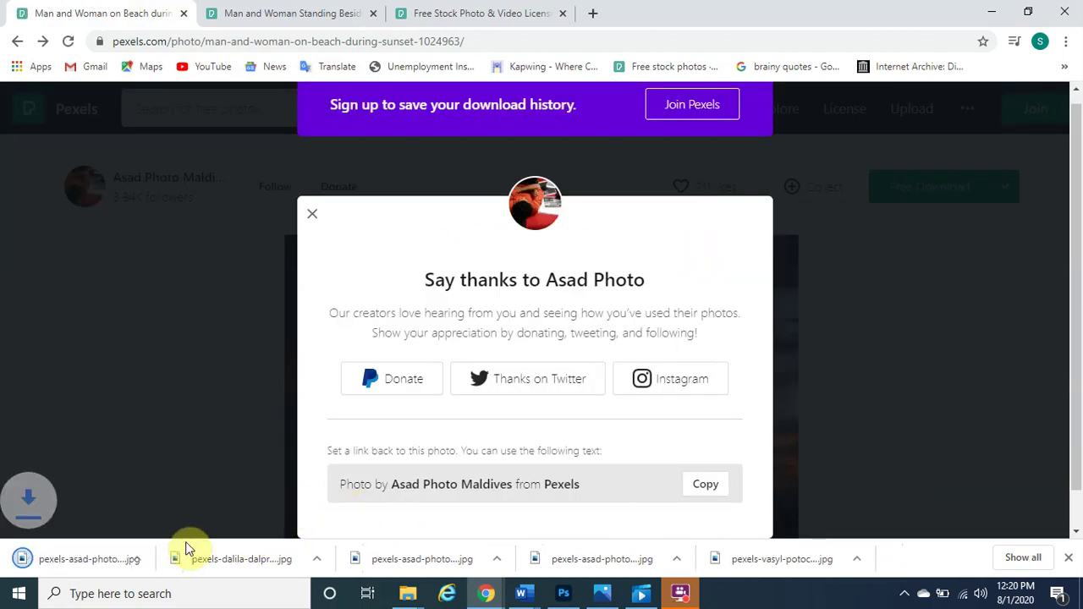
left_click(166, 560)
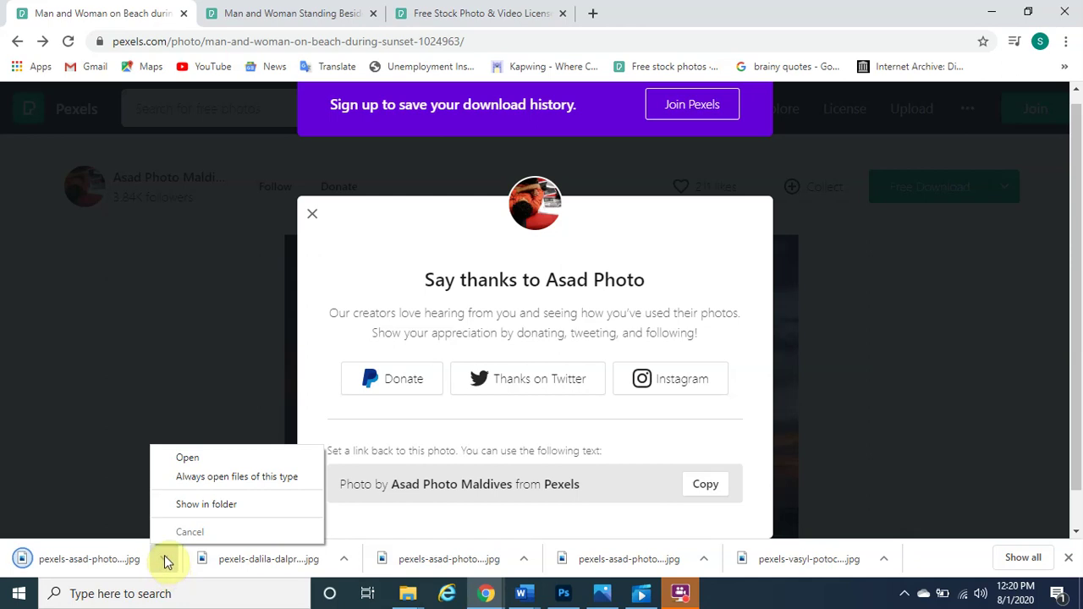
left_click(217, 510)
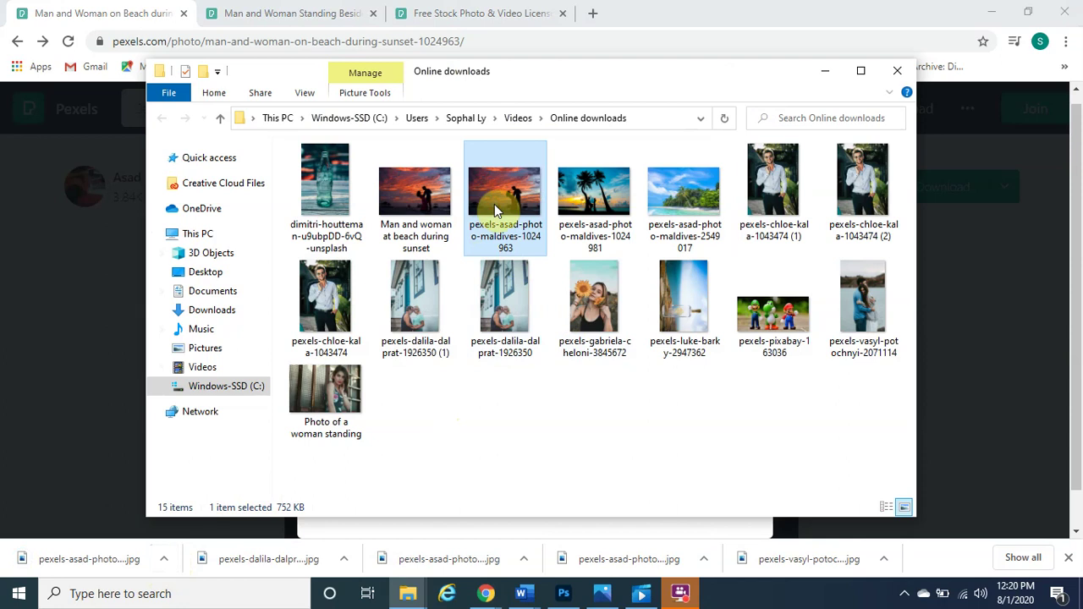
Switch to Photoshop and open "Man and woman at beach during sunset" and the Pexels couple photo ending in 1926350 from project #14's Content files folder
left_click(563, 593)
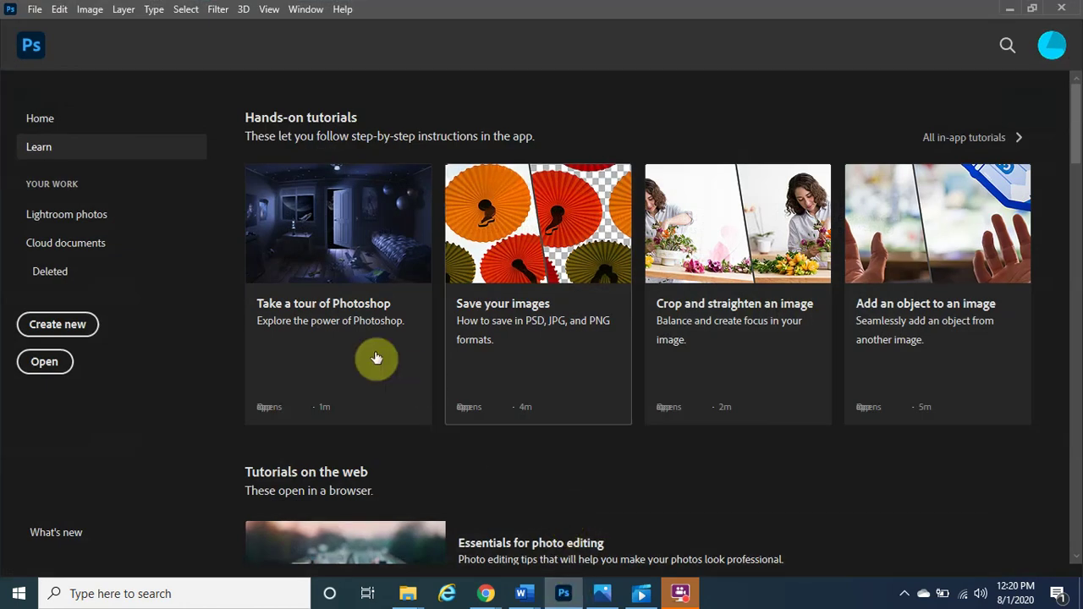
left_click(37, 10)
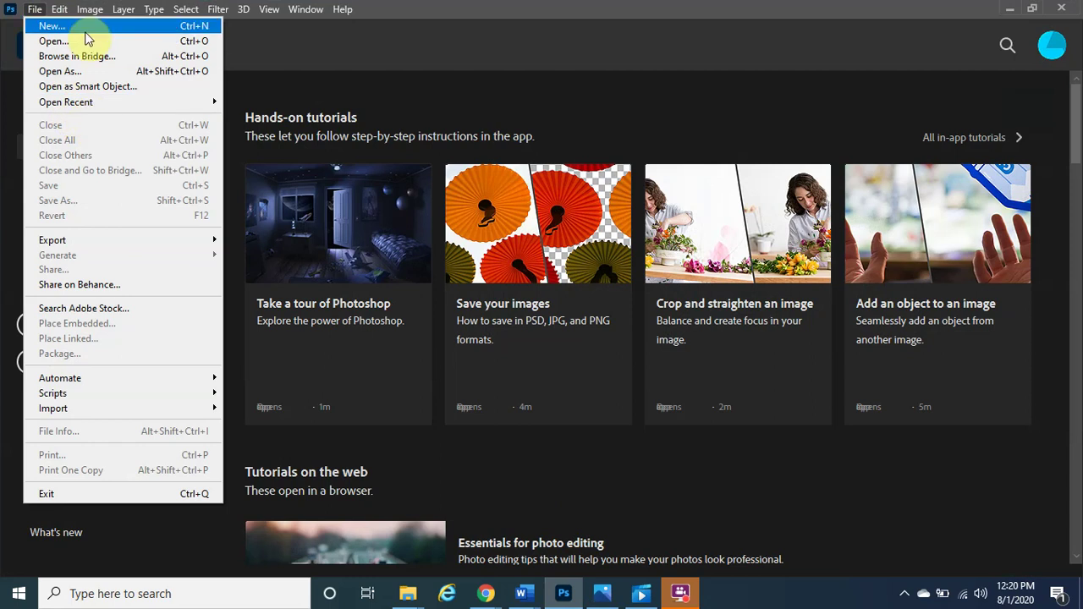
left_click(74, 42)
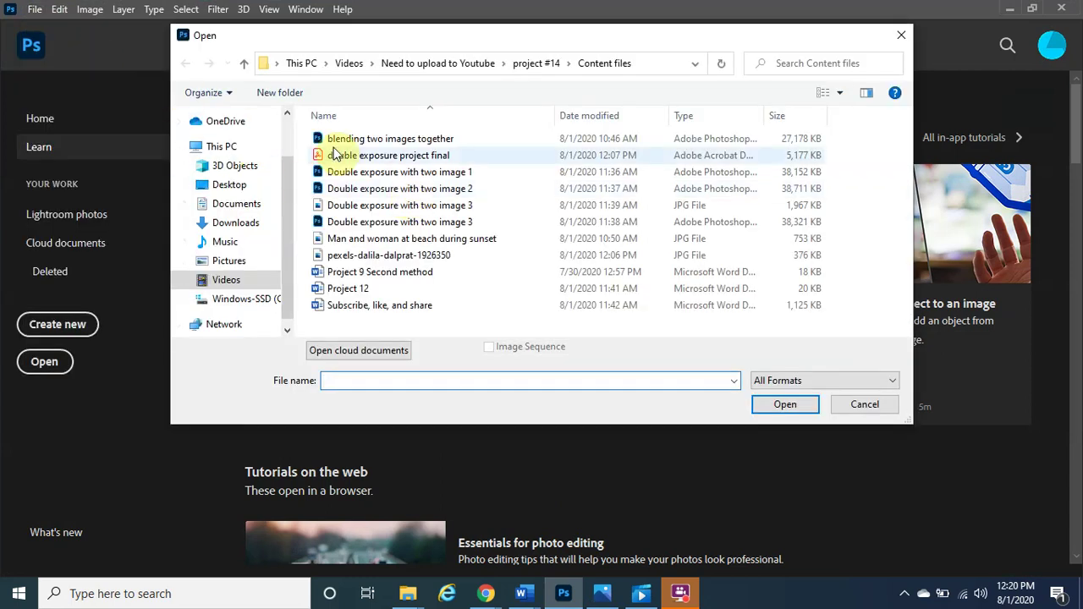
left_click(531, 63)
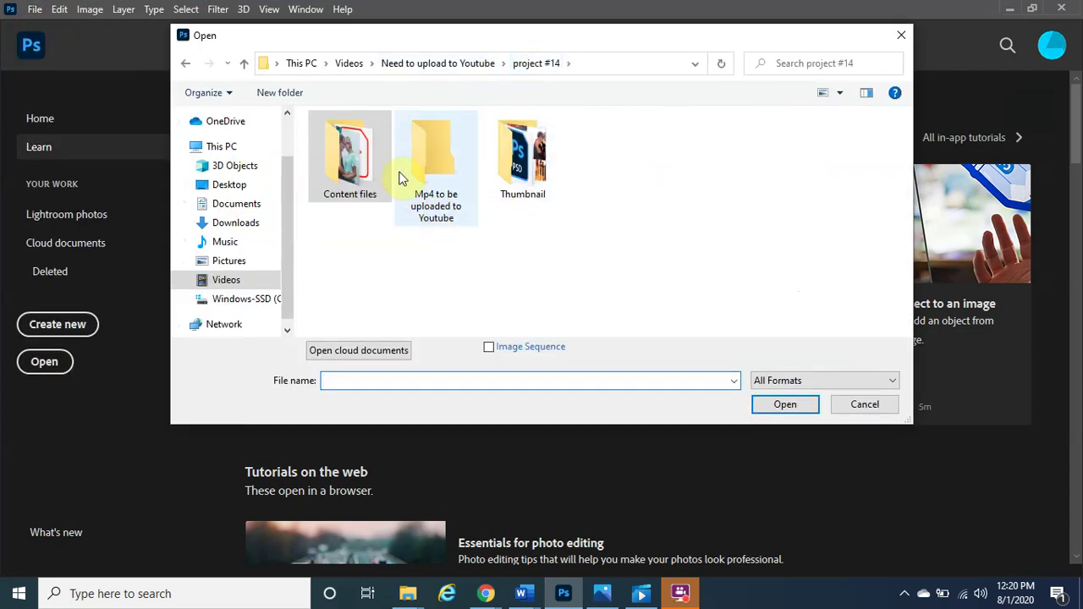
double_click(349, 158)
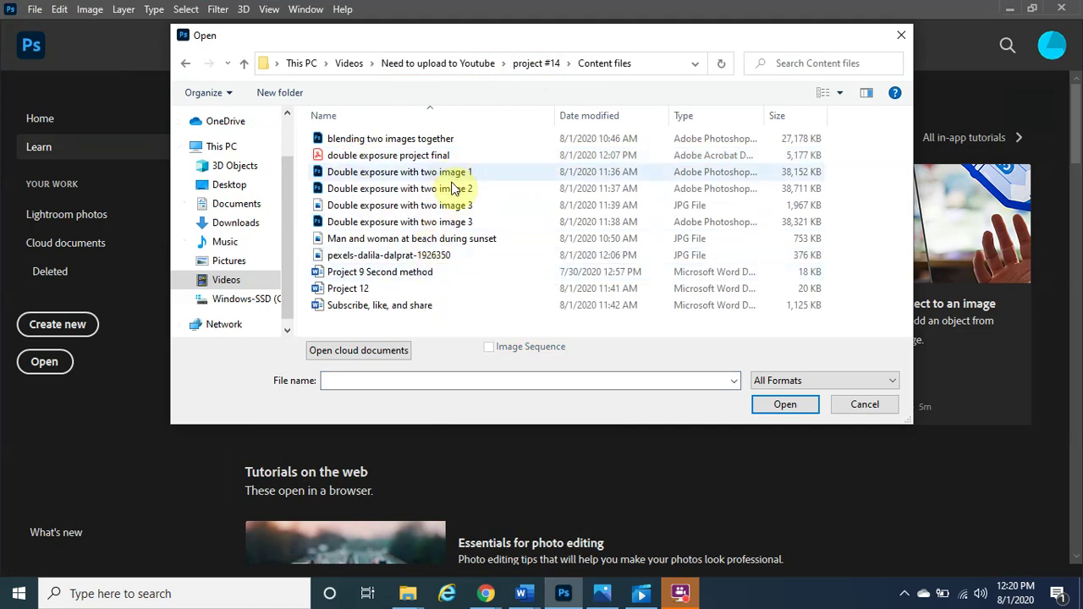
left_click(463, 243)
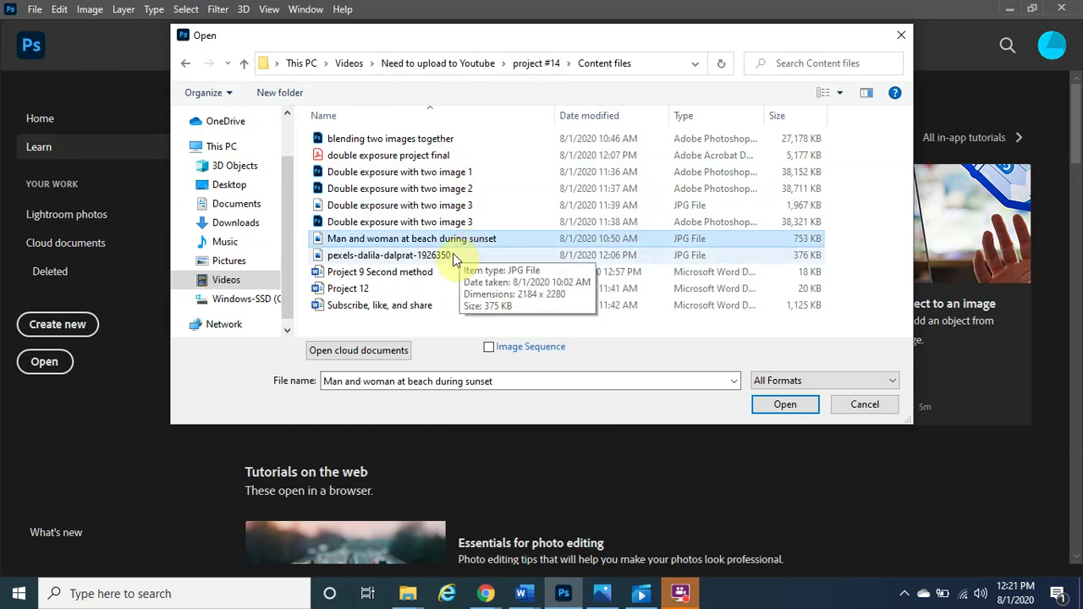
left_click(456, 258)
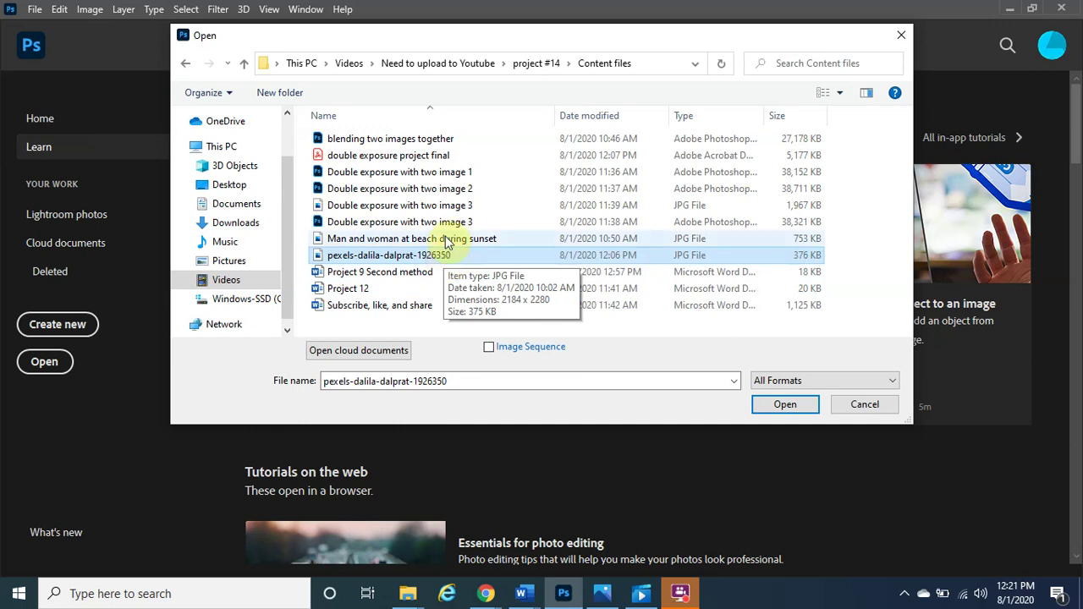
left_click(447, 241, "ctrl")
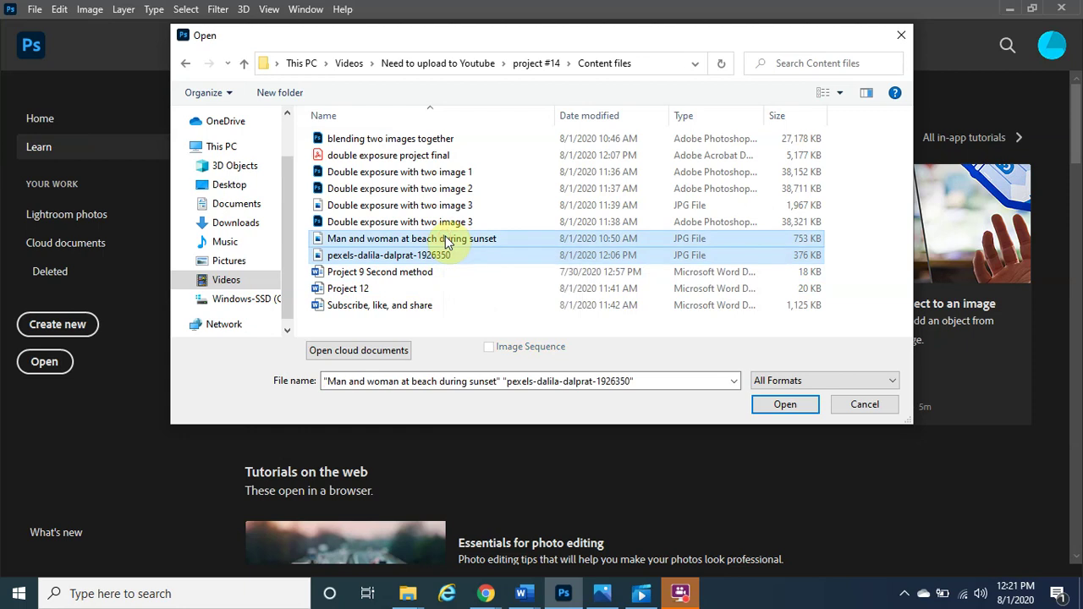
left_click(771, 406)
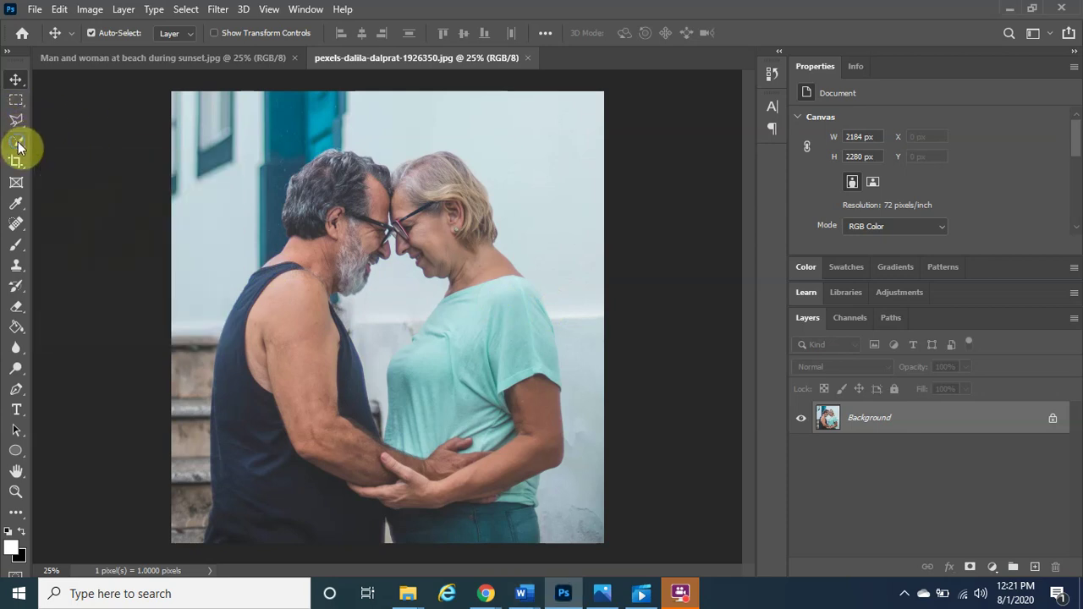
Select the couple with the Quick Selection tool and subtract the wall and steps around them from the selection
mouse_move(19, 148)
left_mouse_down()
mouse_move(50, 138)
mouse_move(77, 172)
mouse_move(94, 147)
mouse_move(86, 157)
left_mouse_up()
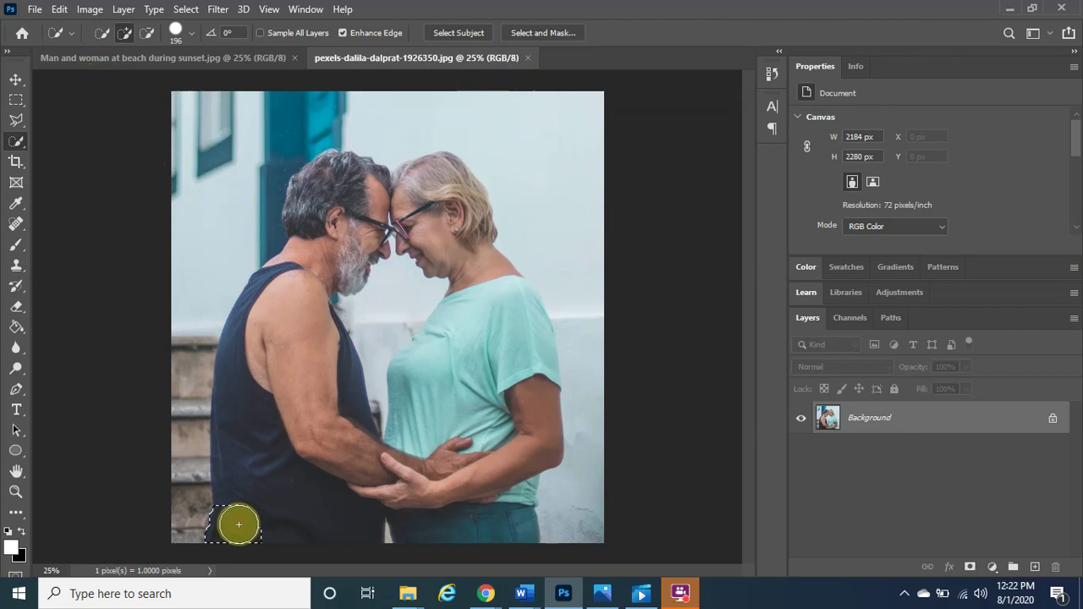
mouse_move(245, 522)
left_mouse_down()
mouse_move(293, 517)
mouse_move(302, 491)
mouse_move(271, 392)
mouse_move(302, 244)
mouse_move(322, 211)
mouse_move(380, 188)
mouse_move(404, 199)
mouse_move(423, 175)
mouse_move(449, 174)
mouse_move(471, 206)
mouse_move(480, 440)
left_mouse_up()
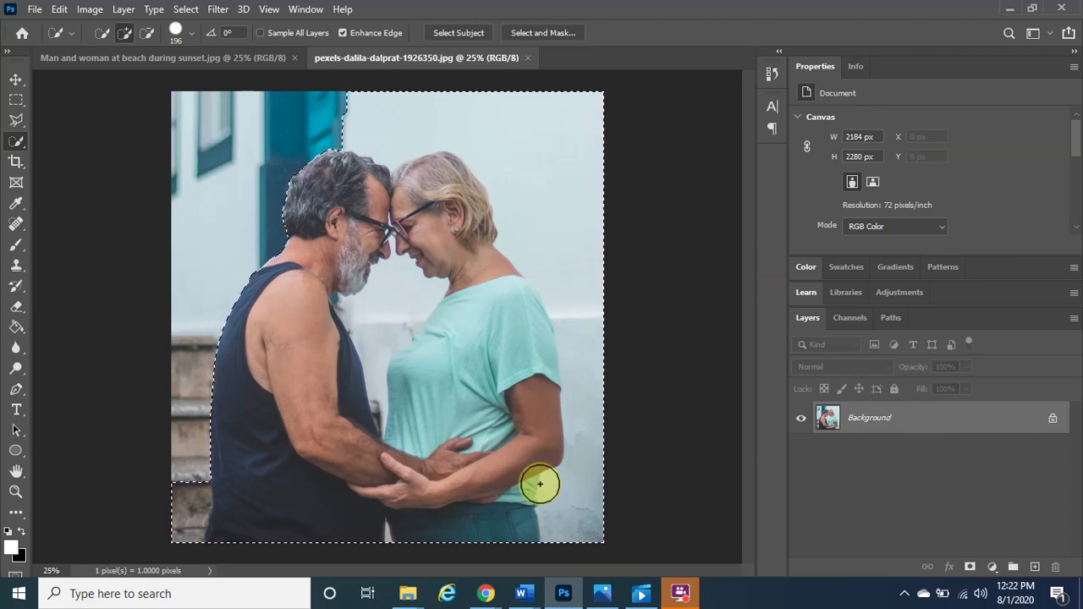
key("alt")
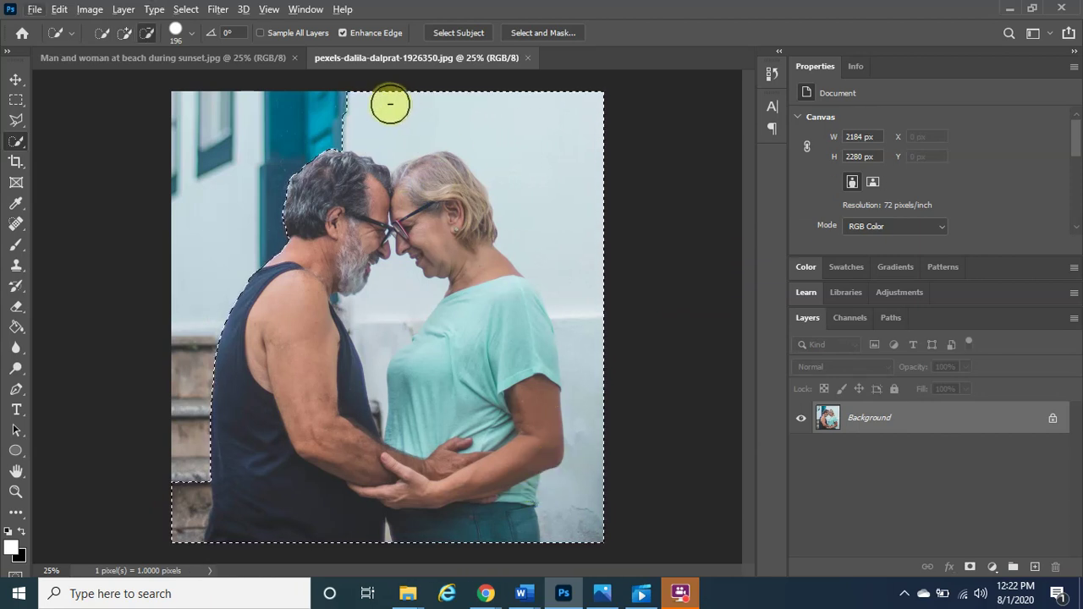
key("alt")
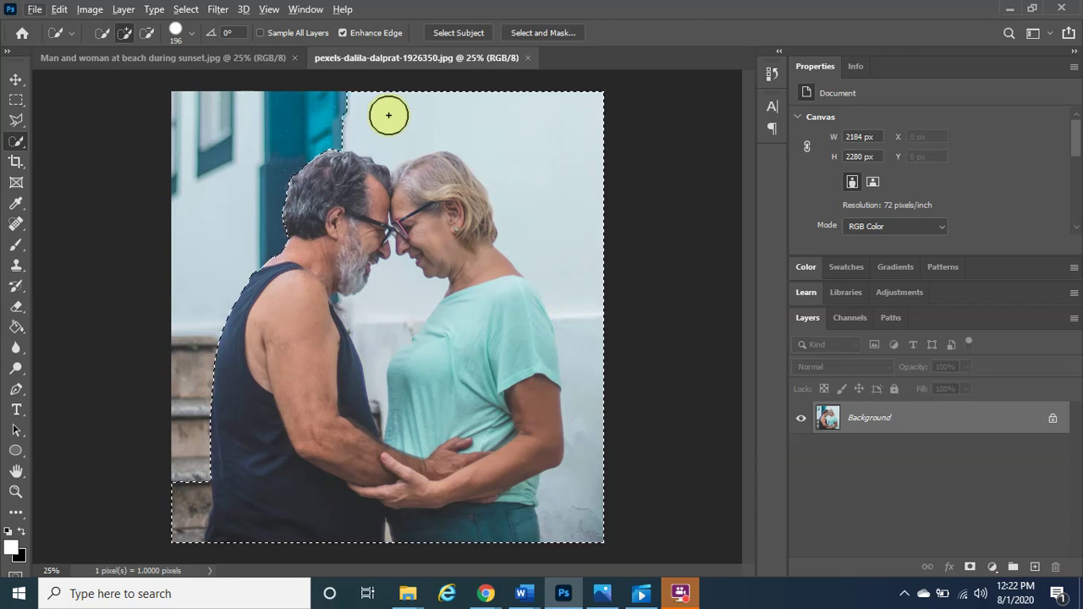
key("alt")
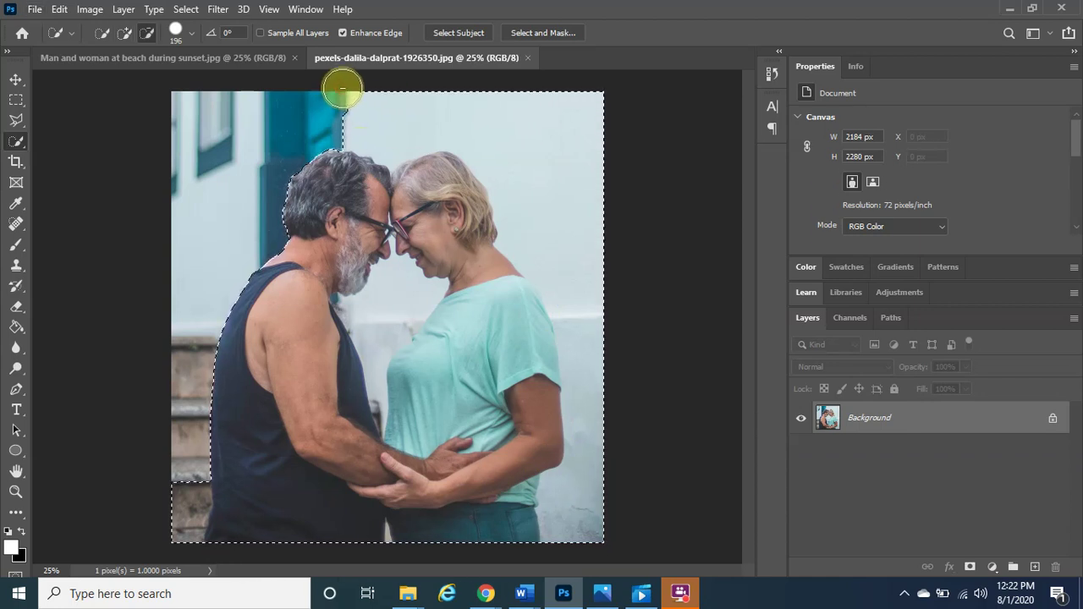
mouse_move(377, 141)
left_mouse_down()
mouse_move(398, 145)
mouse_move(479, 104)
mouse_move(567, 110)
mouse_move(588, 161)
mouse_move(584, 234)
mouse_move(604, 364)
mouse_move(590, 522)
mouse_move(576, 514)
left_mouse_up()
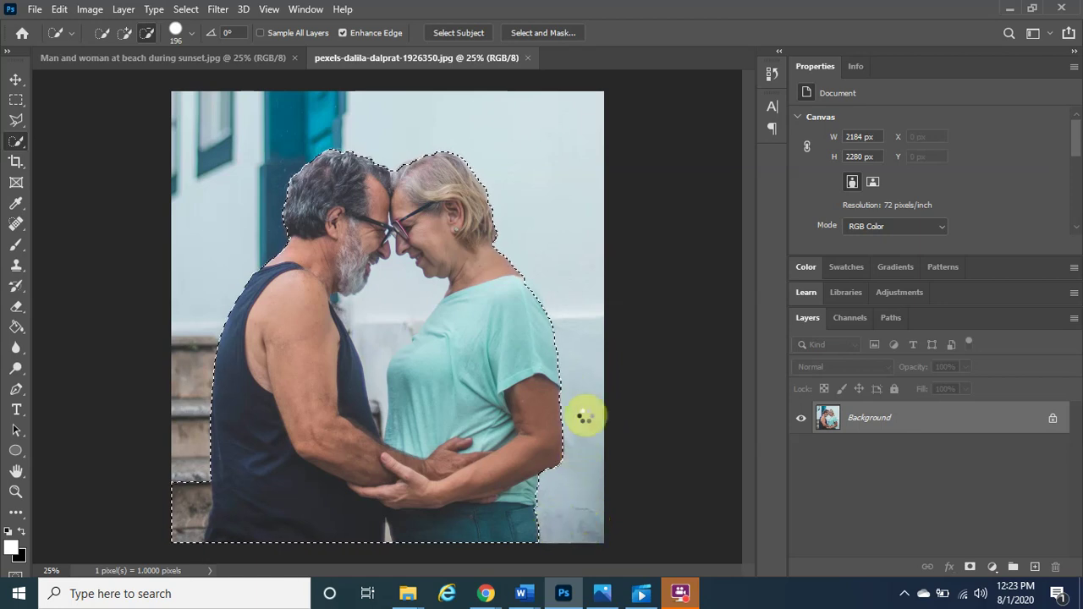
key("alt")
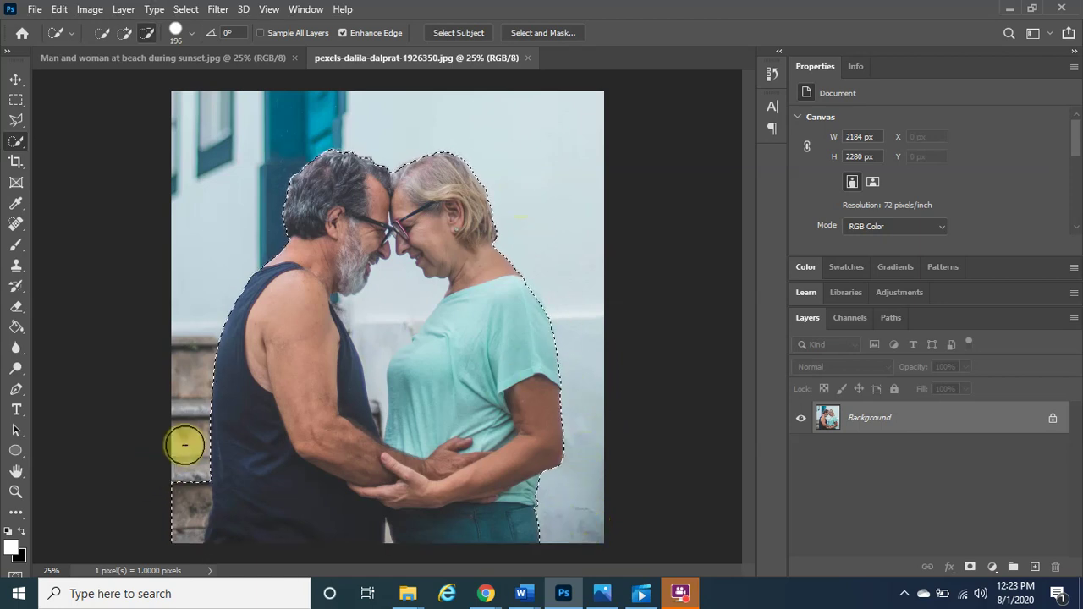
left_click_drag(167, 478, 160, 502)
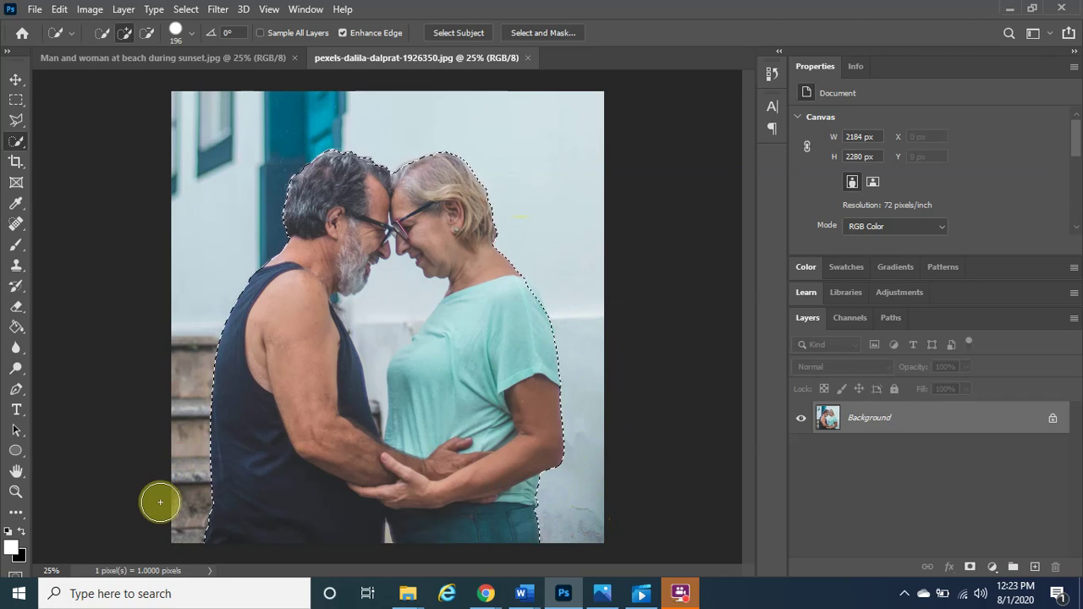
left_click(522, 593)
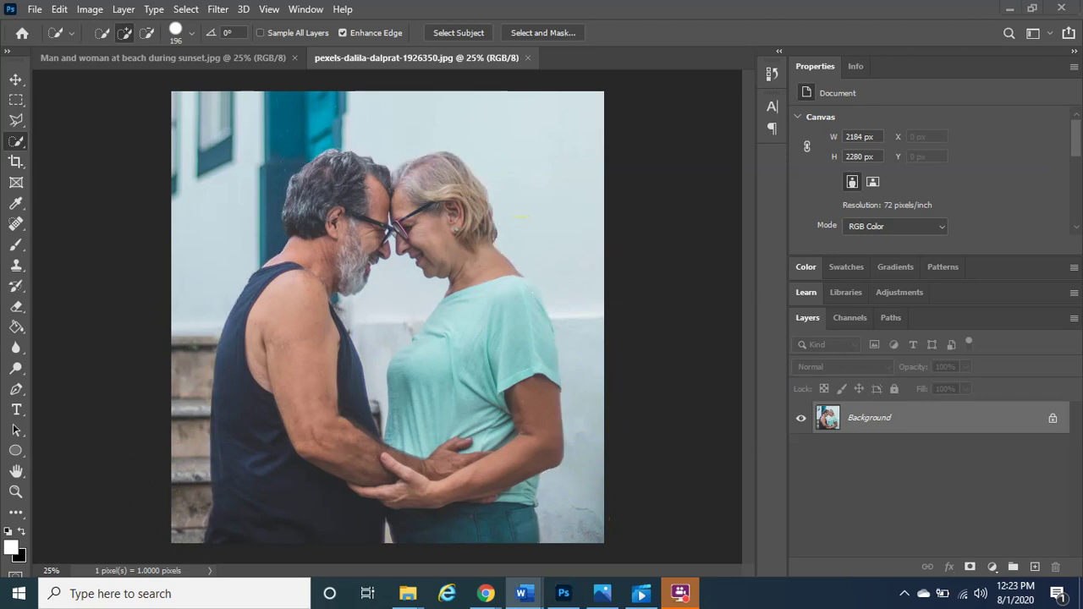
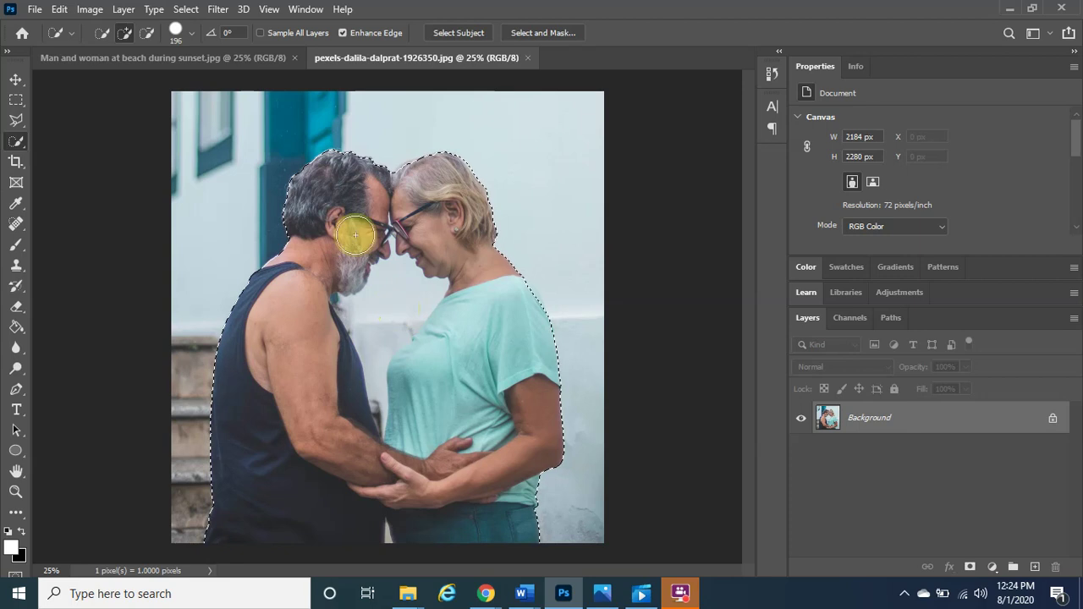
Refine the couple selection with Smooth set to 56 and Refine Edge brushing along the outline, and mask the Background layer with it
left_click(180, 12)
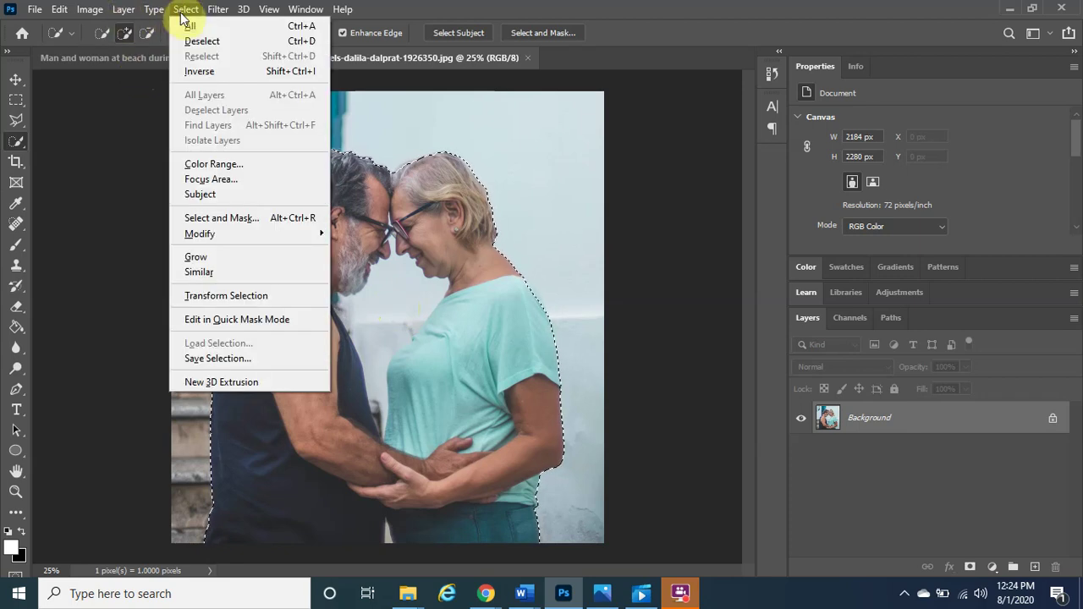
left_click(218, 222, "shift")
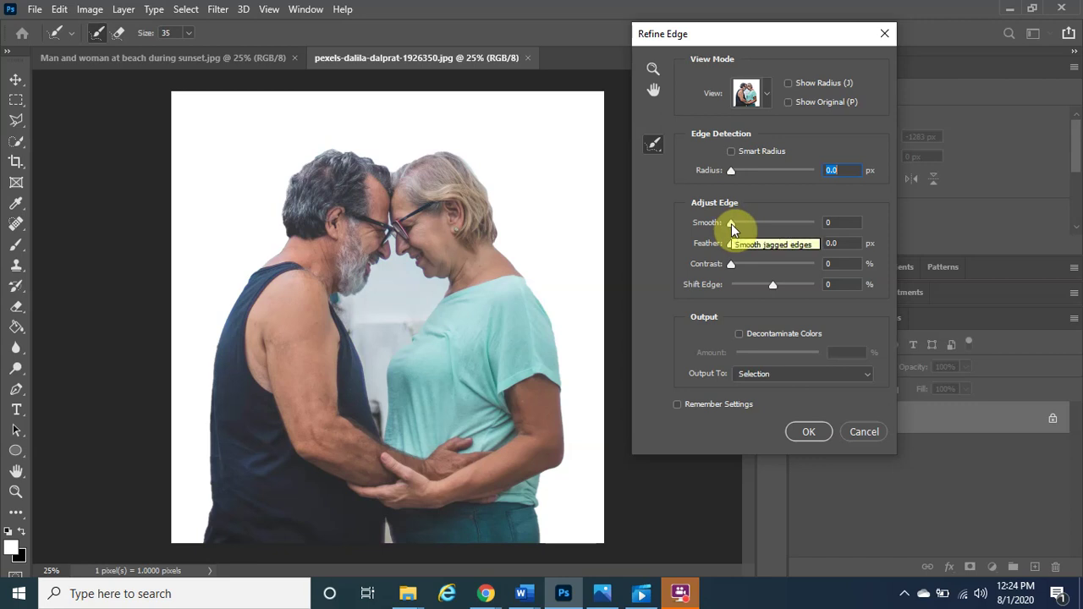
left_click_drag(731, 223, 778, 228)
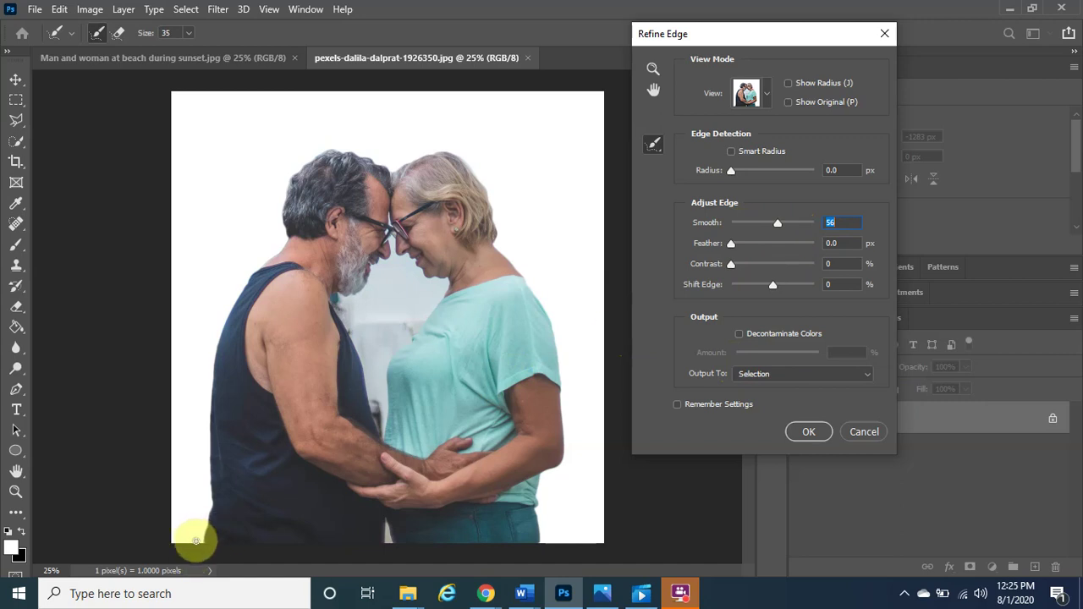
mouse_move(207, 522)
left_mouse_down()
mouse_move(223, 373)
mouse_move(252, 295)
mouse_move(299, 237)
mouse_move(306, 184)
mouse_move(419, 154)
mouse_move(467, 165)
mouse_move(497, 254)
mouse_move(547, 322)
mouse_move(546, 537)
mouse_move(559, 476)
left_mouse_up()
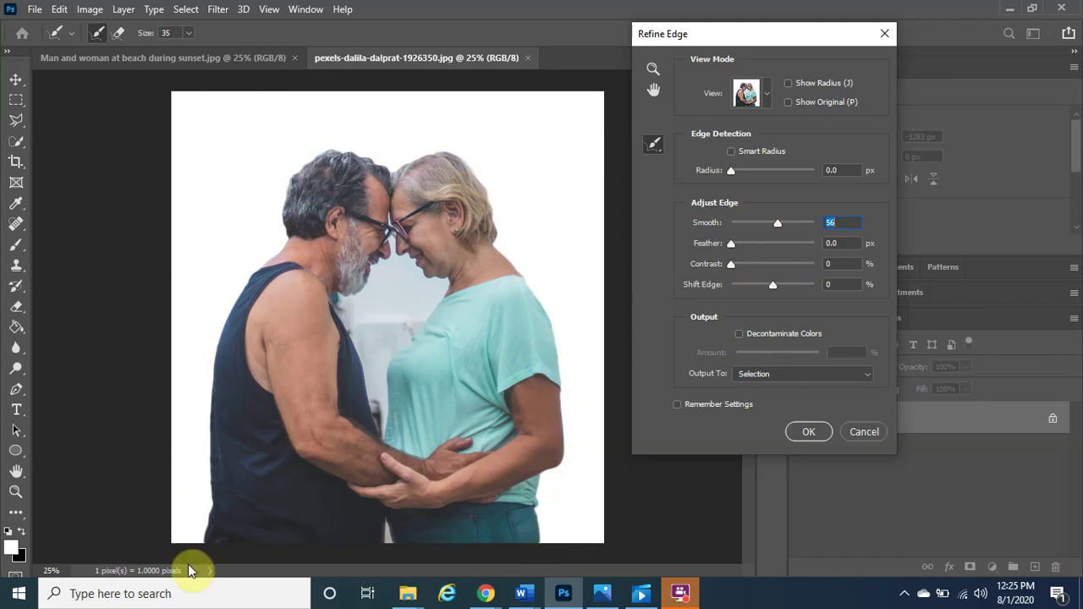
mouse_move(200, 540)
left_mouse_down()
mouse_move(213, 515)
mouse_move(194, 527)
mouse_move(205, 533)
mouse_move(213, 507)
mouse_move(212, 459)
mouse_move(198, 510)
mouse_move(218, 363)
mouse_move(208, 367)
mouse_move(215, 423)
mouse_move(212, 406)
mouse_move(187, 431)
mouse_move(198, 387)
mouse_move(218, 367)
mouse_move(215, 339)
mouse_move(210, 371)
mouse_move(218, 327)
mouse_move(243, 286)
mouse_move(232, 291)
mouse_move(229, 302)
mouse_move(275, 248)
mouse_move(288, 258)
mouse_move(285, 198)
mouse_move(326, 140)
mouse_move(364, 147)
mouse_move(377, 153)
mouse_move(362, 160)
mouse_move(392, 169)
mouse_move(411, 162)
mouse_move(334, 149)
mouse_move(442, 160)
mouse_move(435, 145)
mouse_move(496, 194)
mouse_move(492, 208)
mouse_move(483, 188)
mouse_move(495, 241)
mouse_move(548, 305)
mouse_move(516, 286)
mouse_move(551, 310)
mouse_move(569, 397)
mouse_move(564, 375)
mouse_move(565, 454)
mouse_move(566, 443)
mouse_move(527, 495)
mouse_move(541, 479)
mouse_move(536, 550)
mouse_move(538, 496)
mouse_move(551, 532)
mouse_move(550, 461)
mouse_move(544, 536)
mouse_move(536, 527)
left_mouse_up()
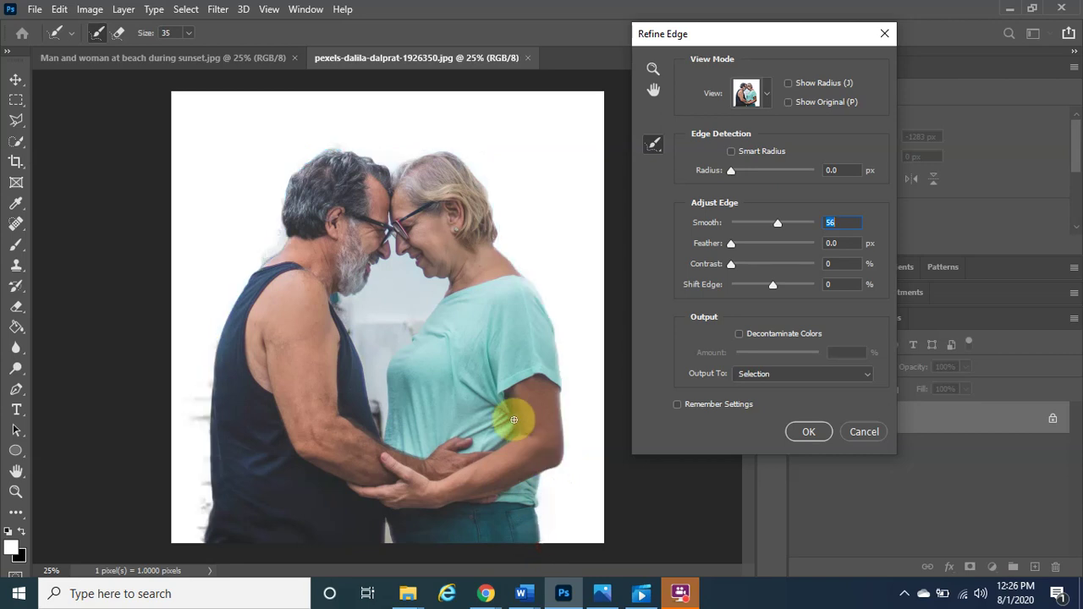
left_click(804, 432)
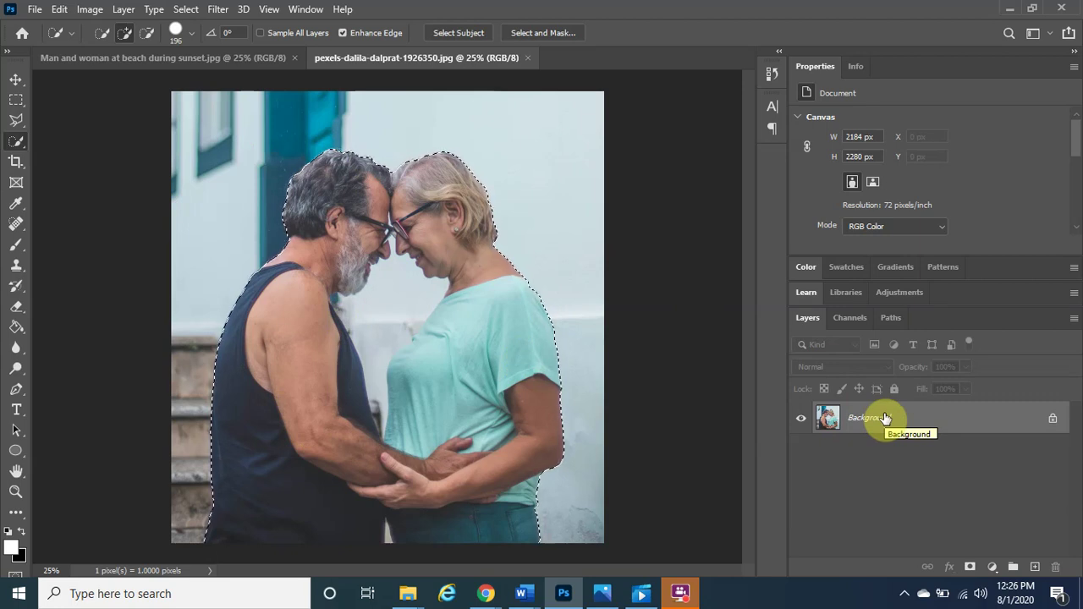
left_click(970, 572)
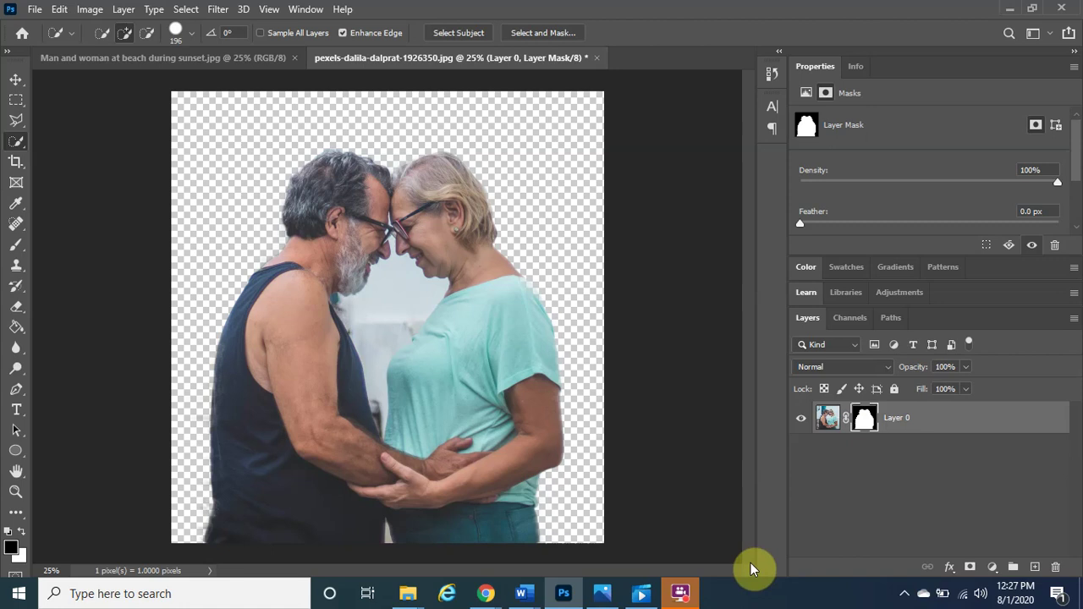
left_click(35, 9)
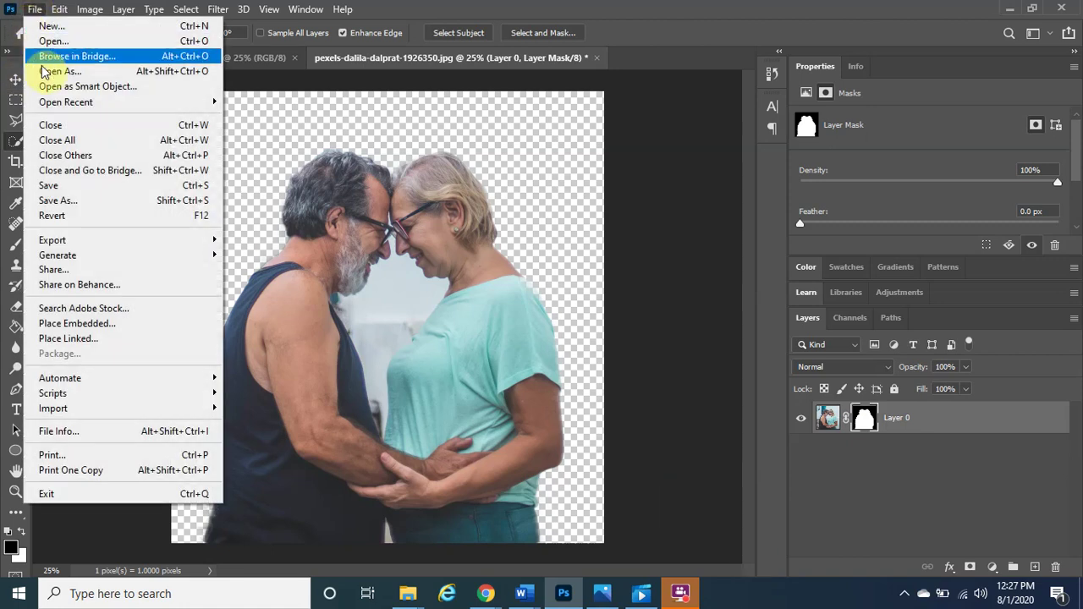
left_click(61, 200)
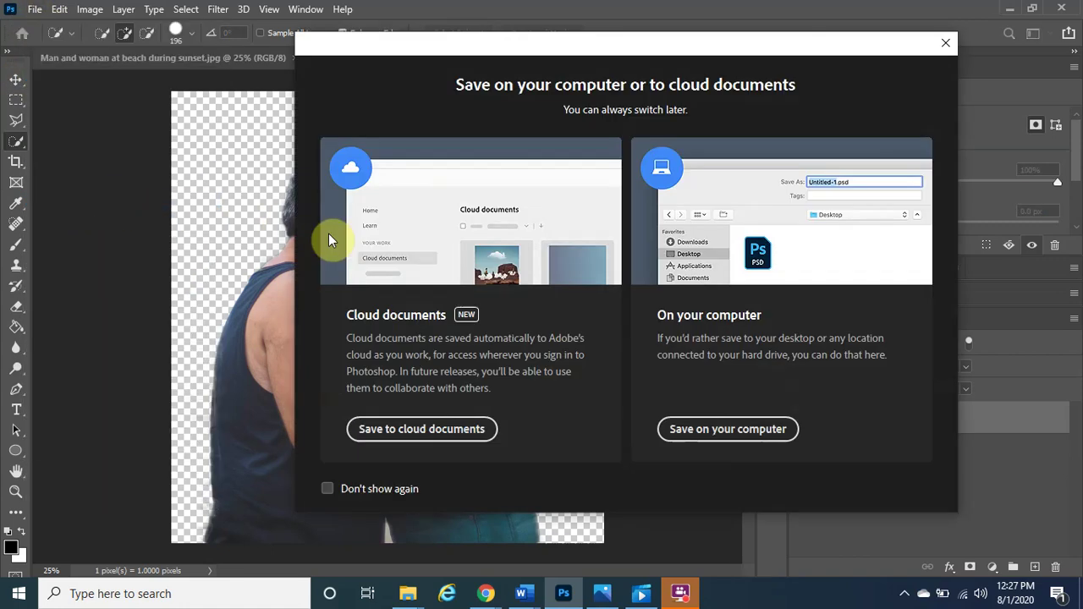
left_click(945, 42)
Save the masked couple document on the computer as the Photoshop file "double exposure 4" in project #14's Content files folder
left_click(34, 9)
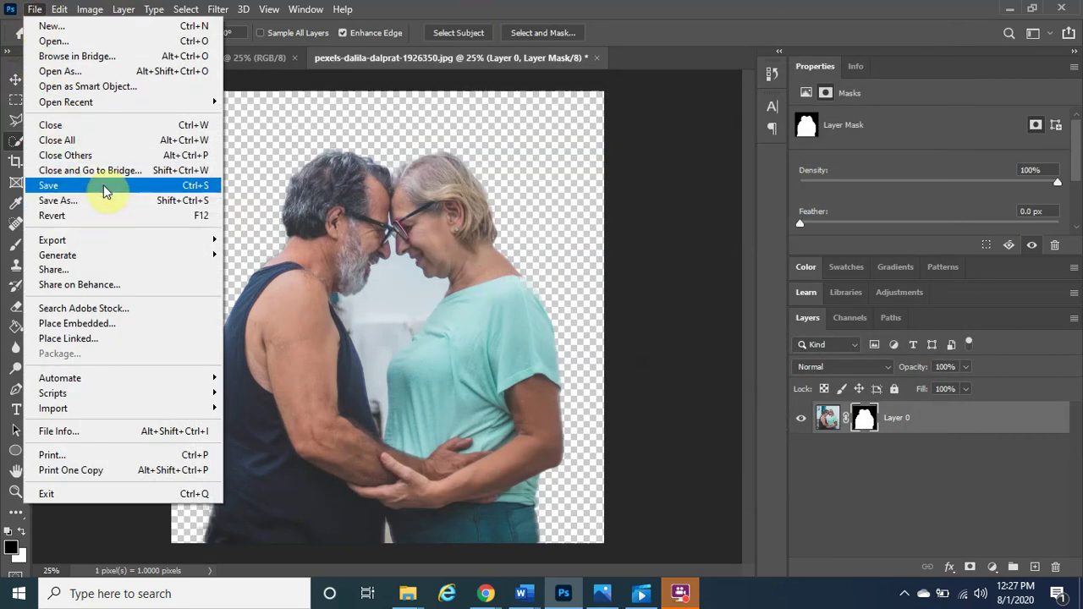
left_click(104, 192)
left_click(706, 428)
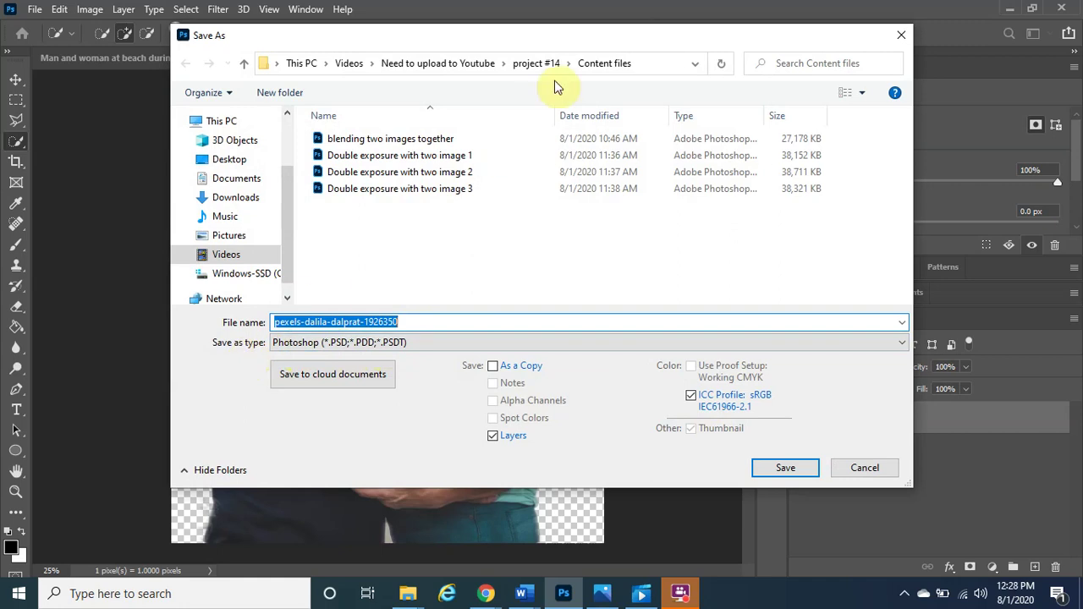
left_click_drag(604, 42, 485, 46)
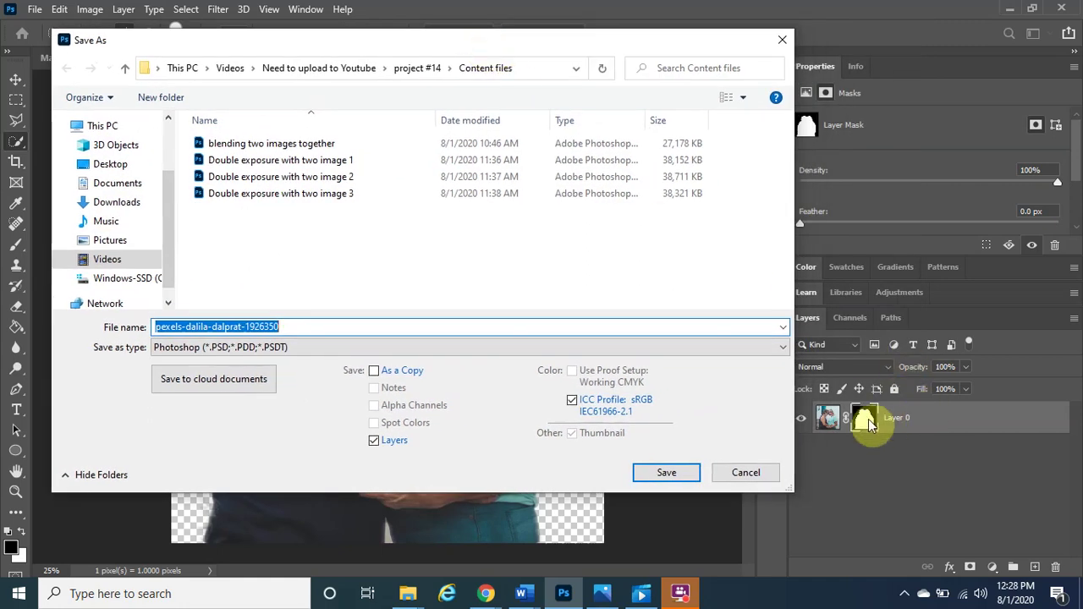
left_click_drag(484, 50, 595, 67)
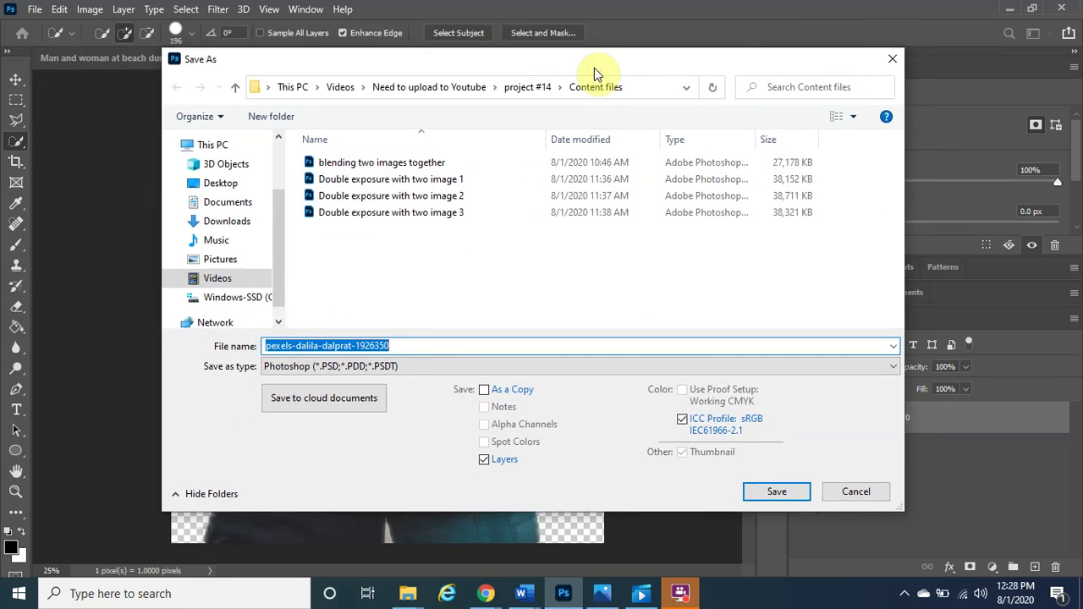
left_click(426, 348)
double_click(405, 346)
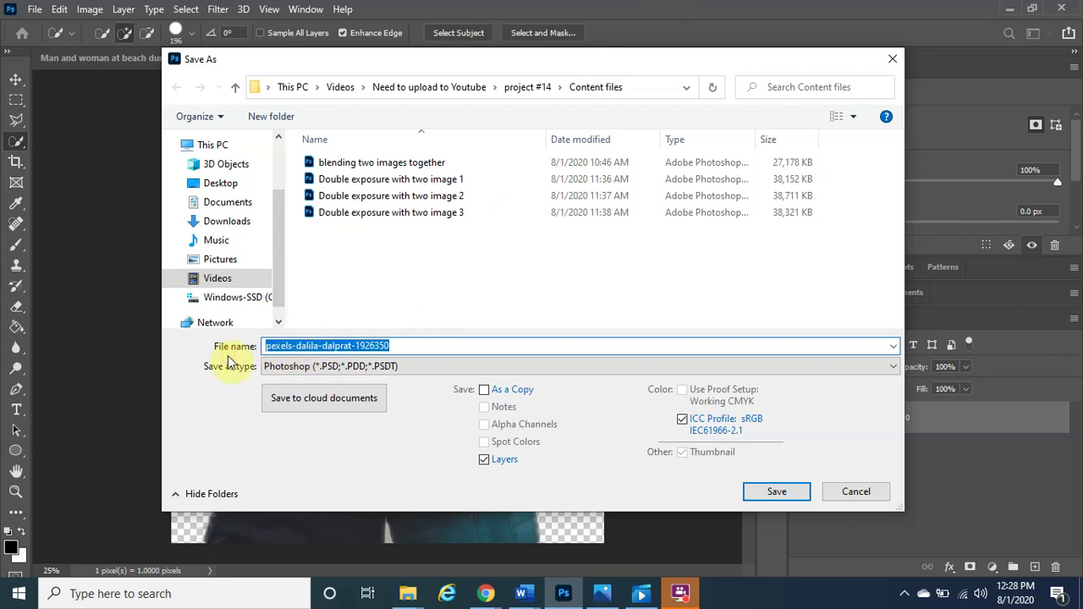
type("double expousre")
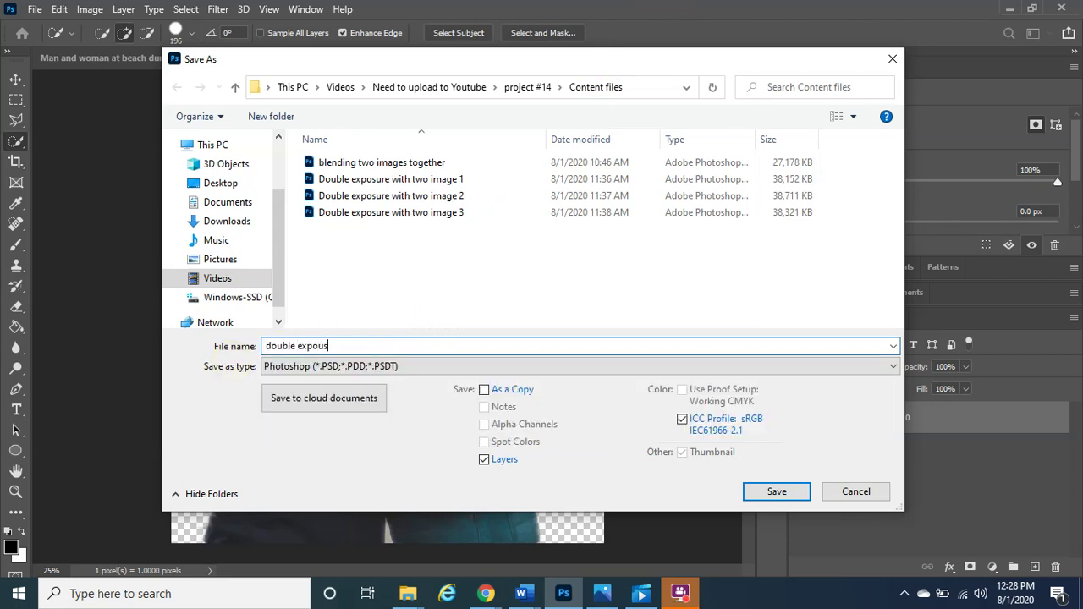
key("BackSpace")
key("BackSpace")
key("BackSpace")
key("BackSpace")
type("sur")
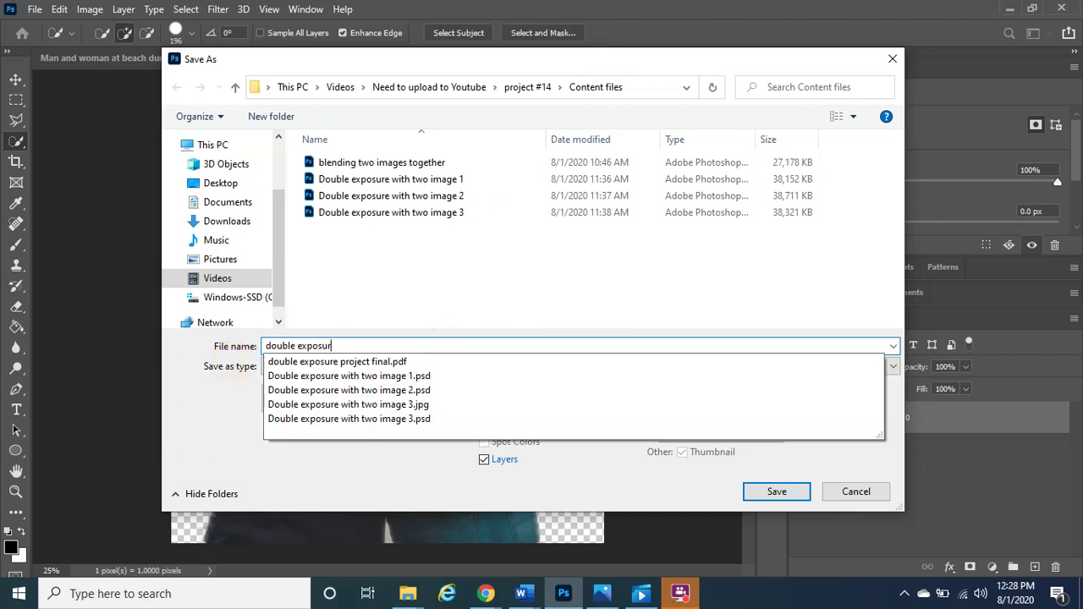
type("e 4")
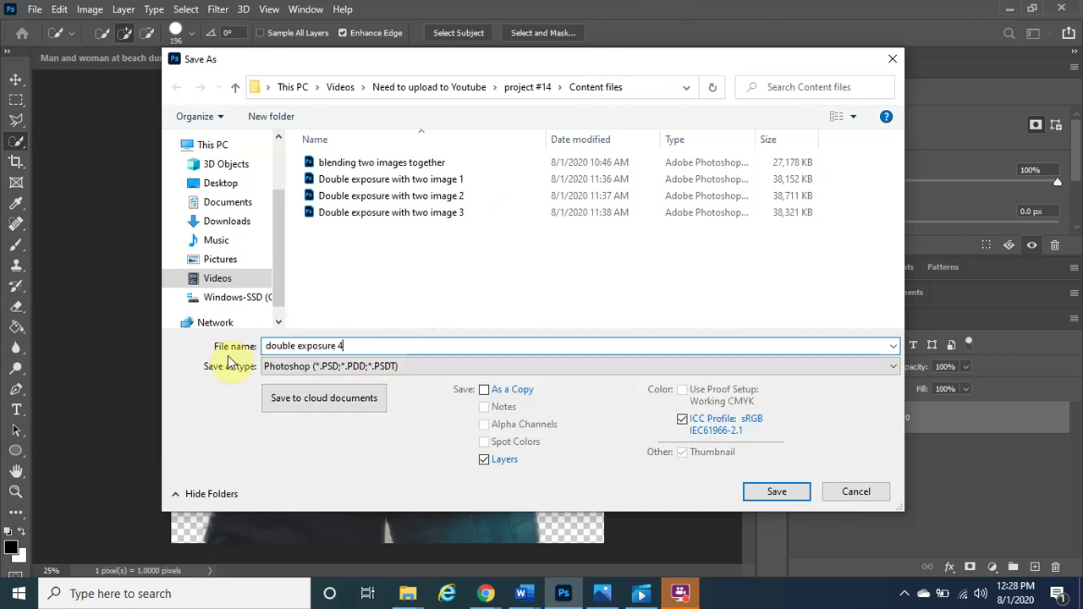
left_click(785, 492)
left_click(701, 159)
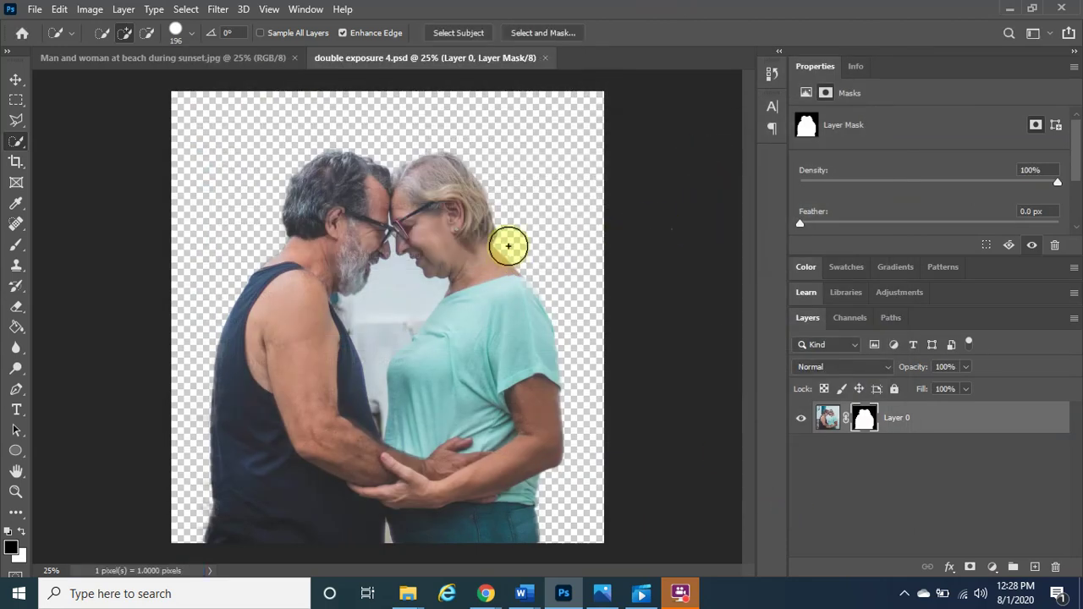
left_click(522, 594)
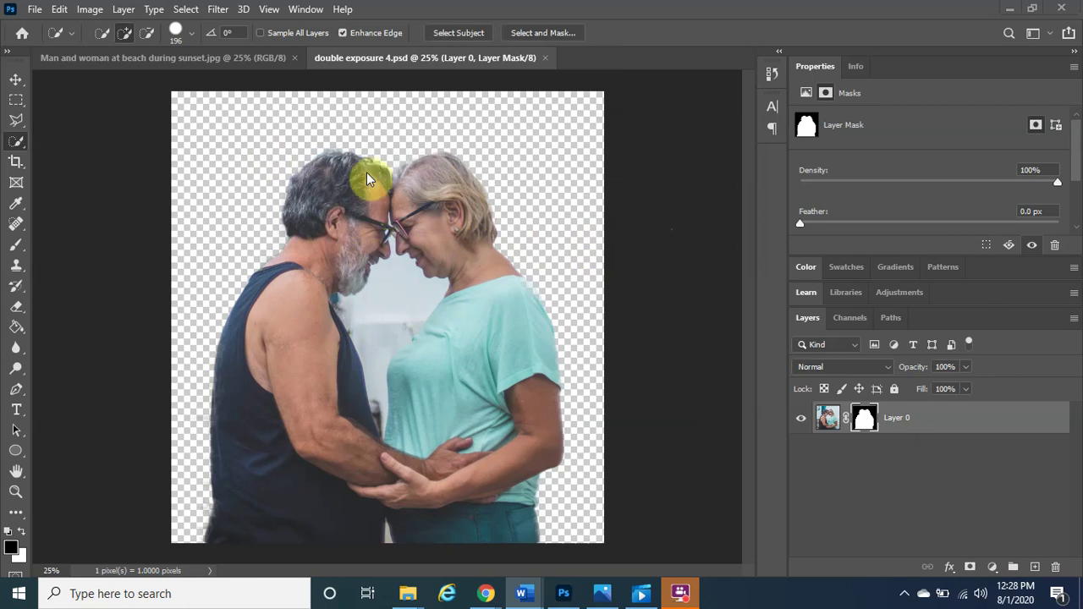
Copy the beach sunset image into the double exposure 4 document with the Move tool, as a layer above the couple
left_click(195, 60)
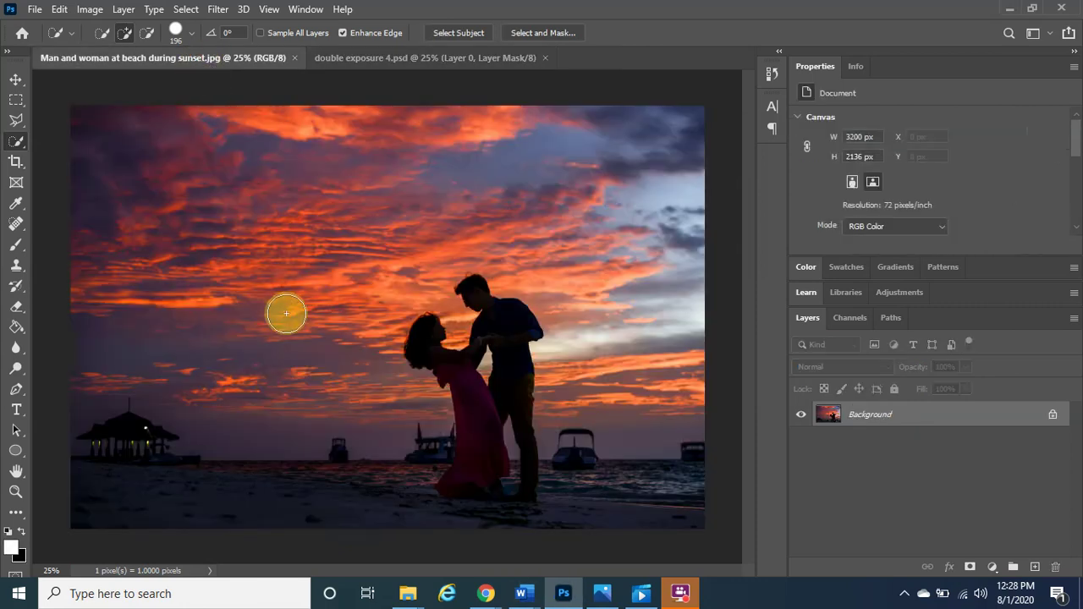
left_click(15, 80)
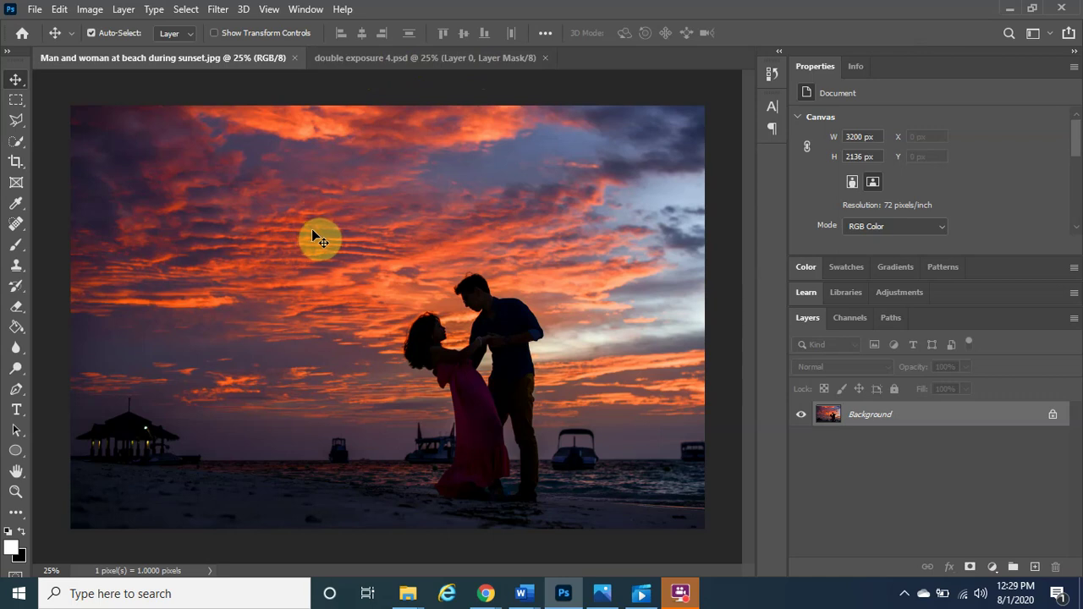
left_click_drag(312, 236, 455, 62)
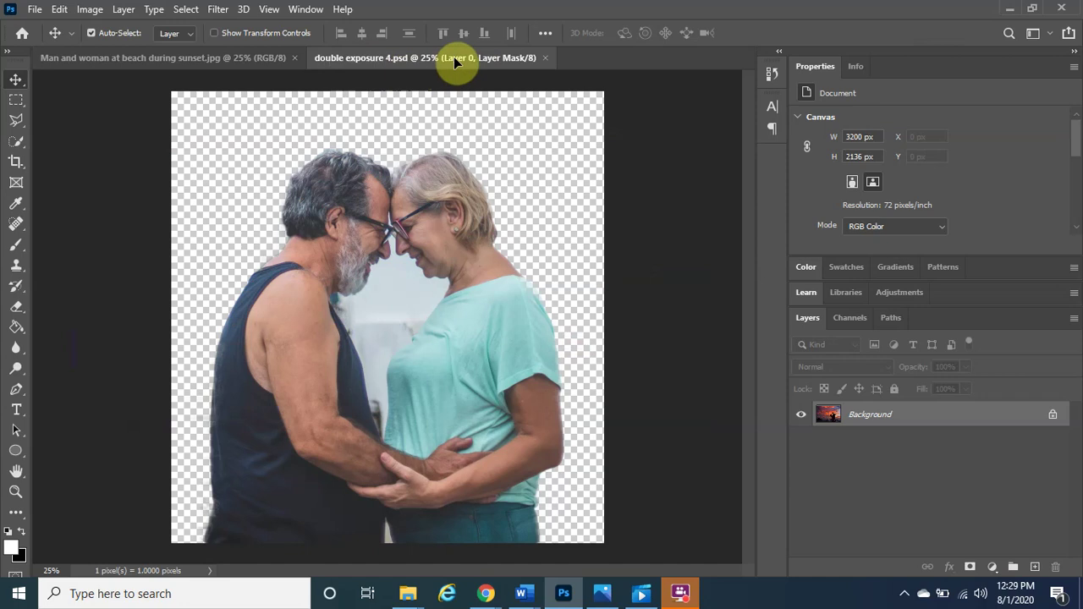
left_click_drag(454, 62, 456, 64)
left_click_drag(455, 61, 523, 146)
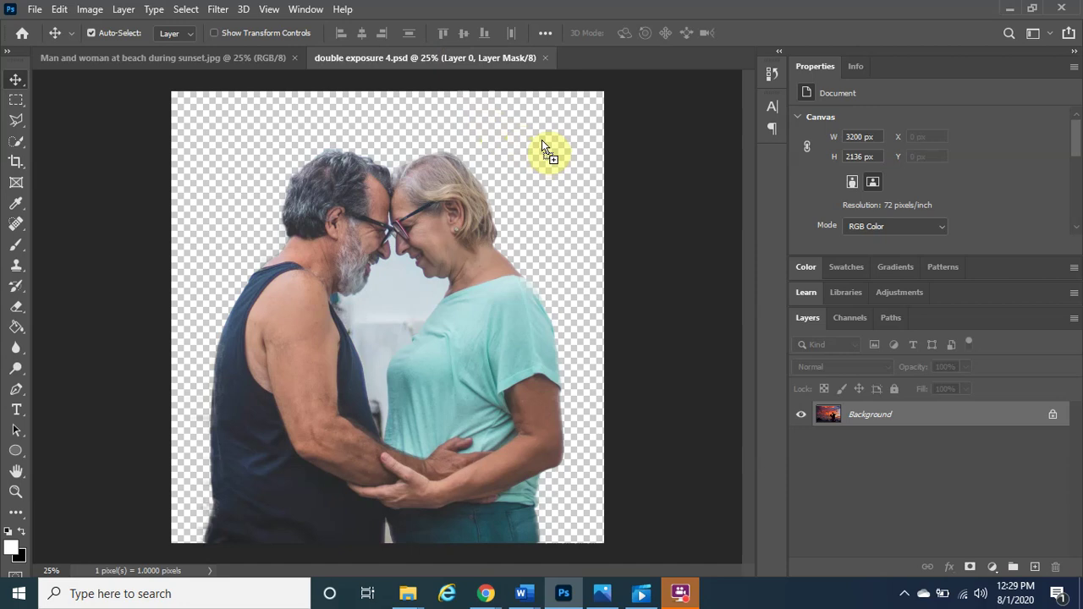
left_click_drag(544, 140, 544, 140)
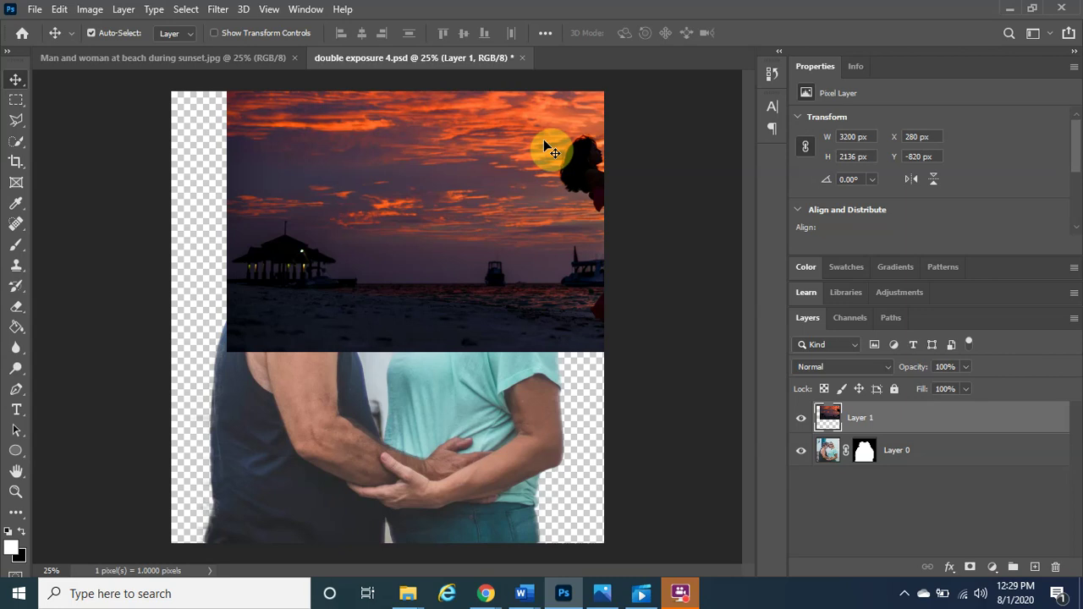
key("ctrl")
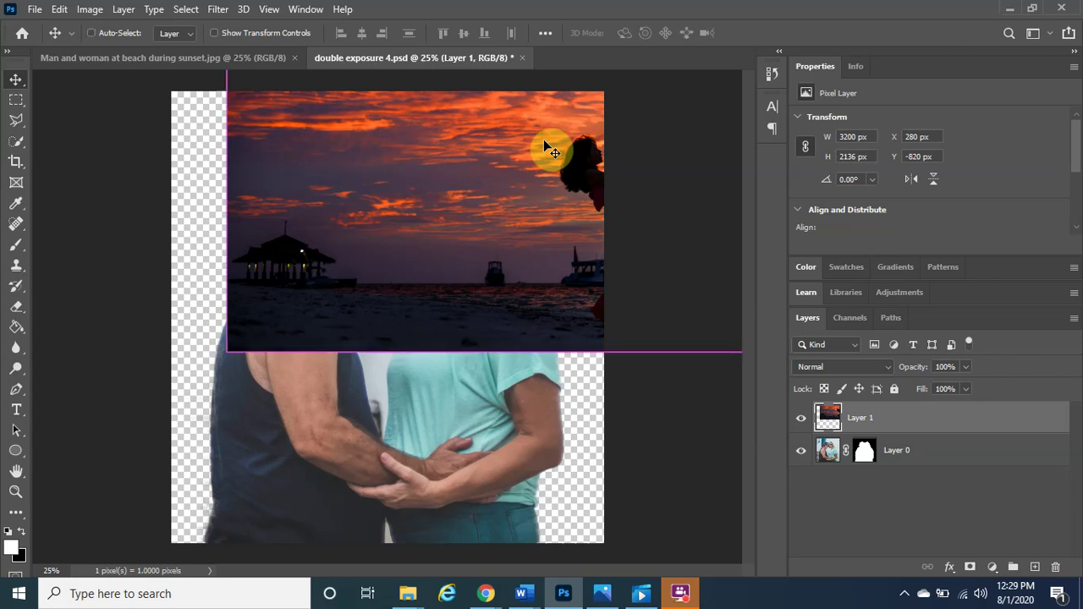
Scale the sunset layer to about 102.5% and position it over the couple with its lower edge on the canvas bottom
key("ctrl+t")
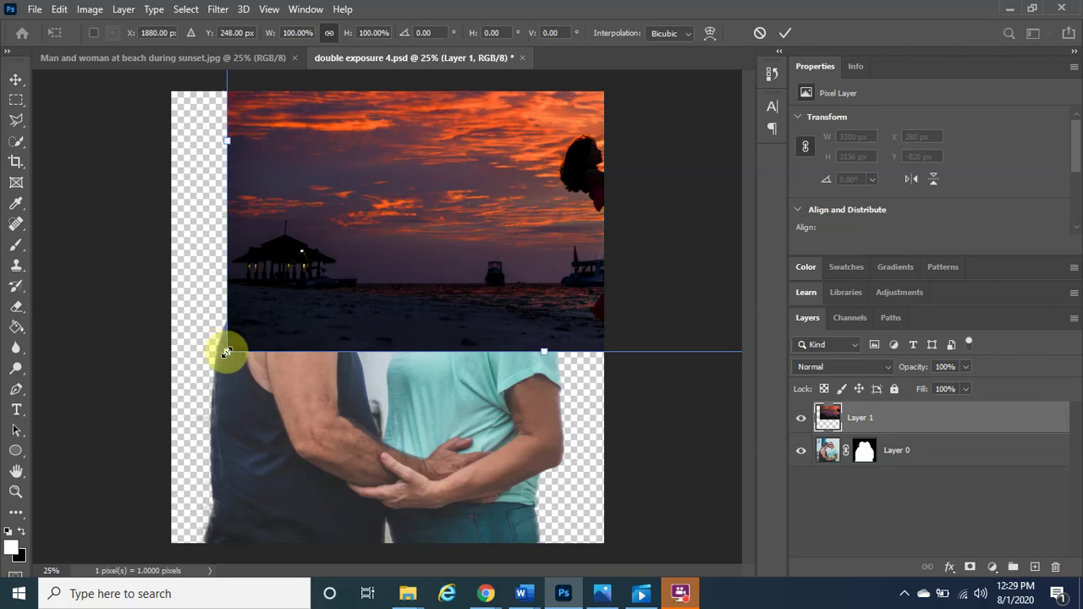
left_click_drag(241, 338, 487, 184)
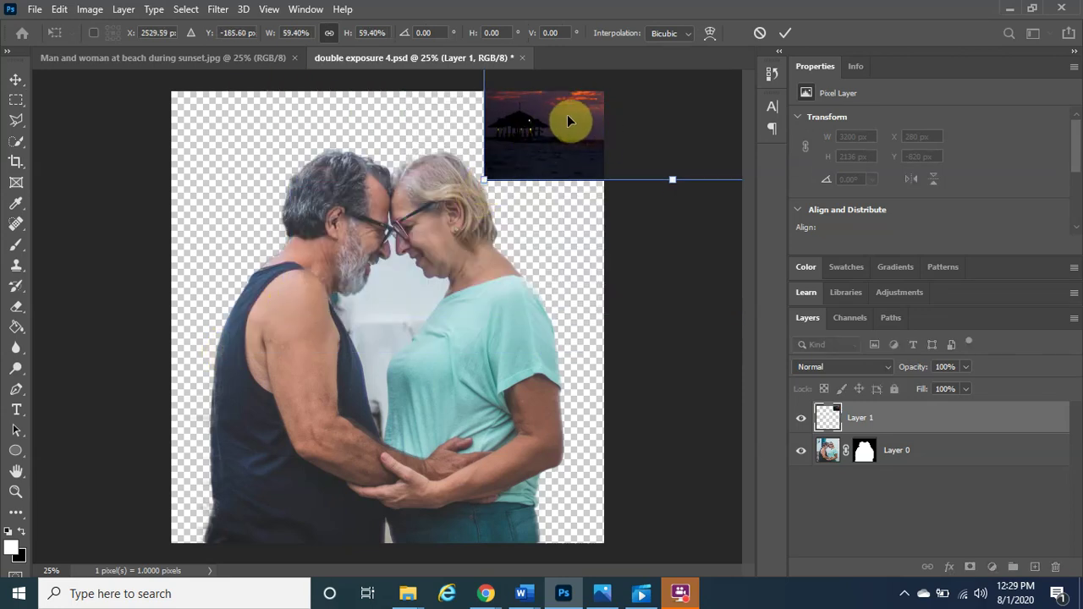
left_click_drag(568, 118, 91, 350)
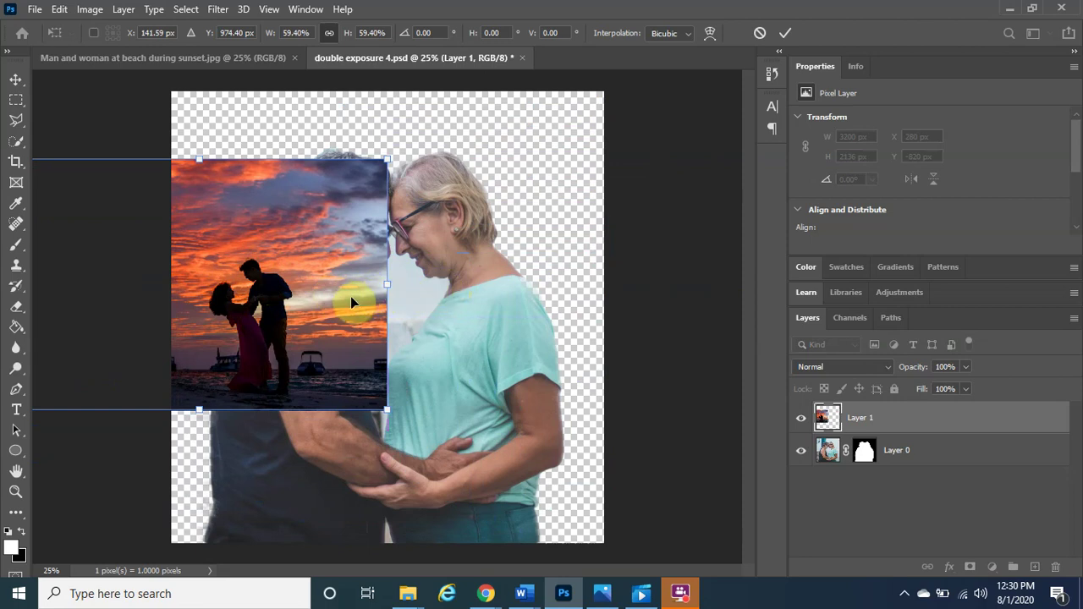
left_click_drag(302, 340, 293, 352)
left_click_drag(379, 423, 520, 587)
left_click_drag(376, 462, 256, 433)
left_click_drag(406, 499, 380, 461)
left_click_drag(467, 527, 492, 543)
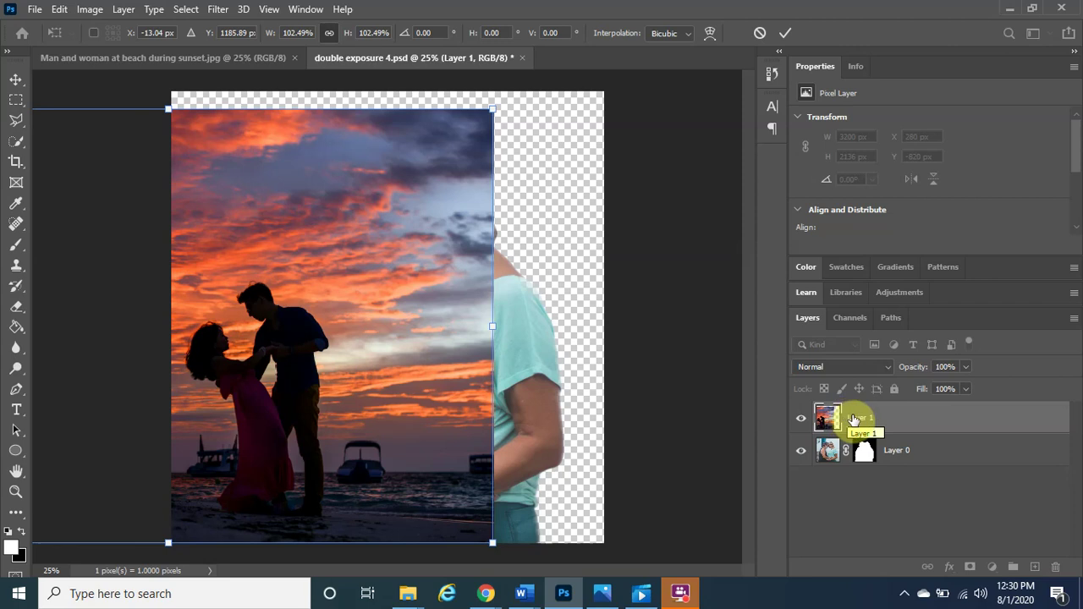
key("Return")
Clip Layer 1 to the masked couple layer and reposition the sunset so the silhouetted dancers stand centrally and the image fills the couple's outline
right_click(854, 420)
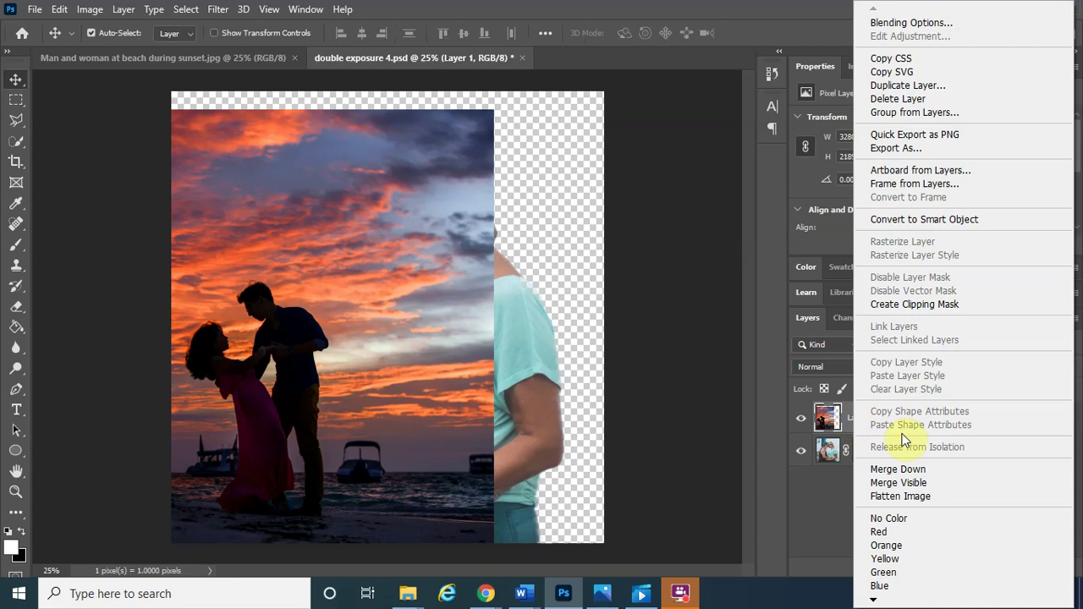
left_click(934, 310)
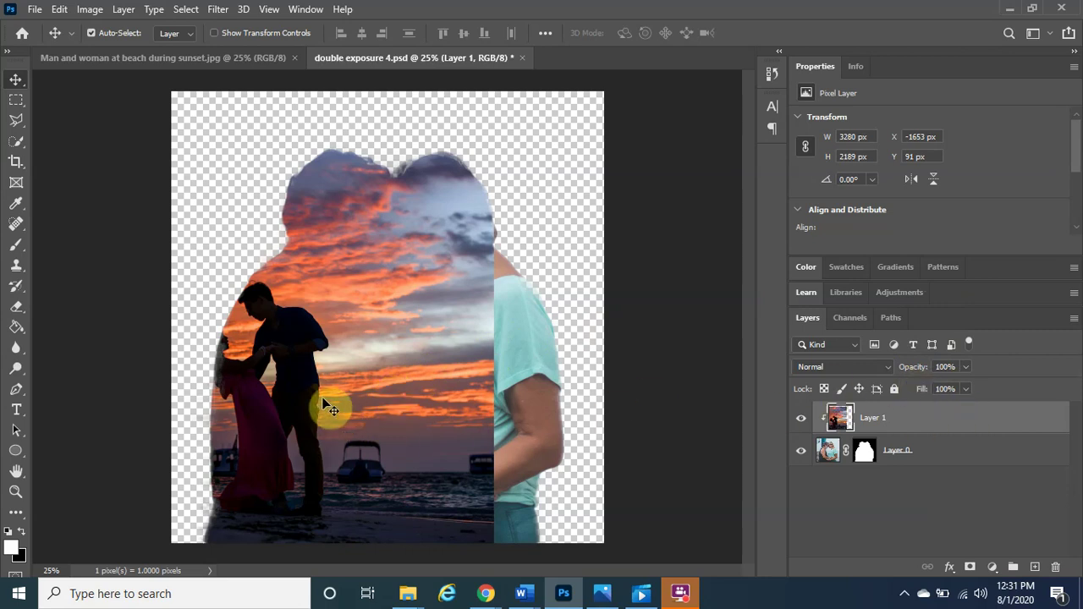
left_click_drag(313, 393, 269, 394)
left_click_drag(372, 404, 481, 398)
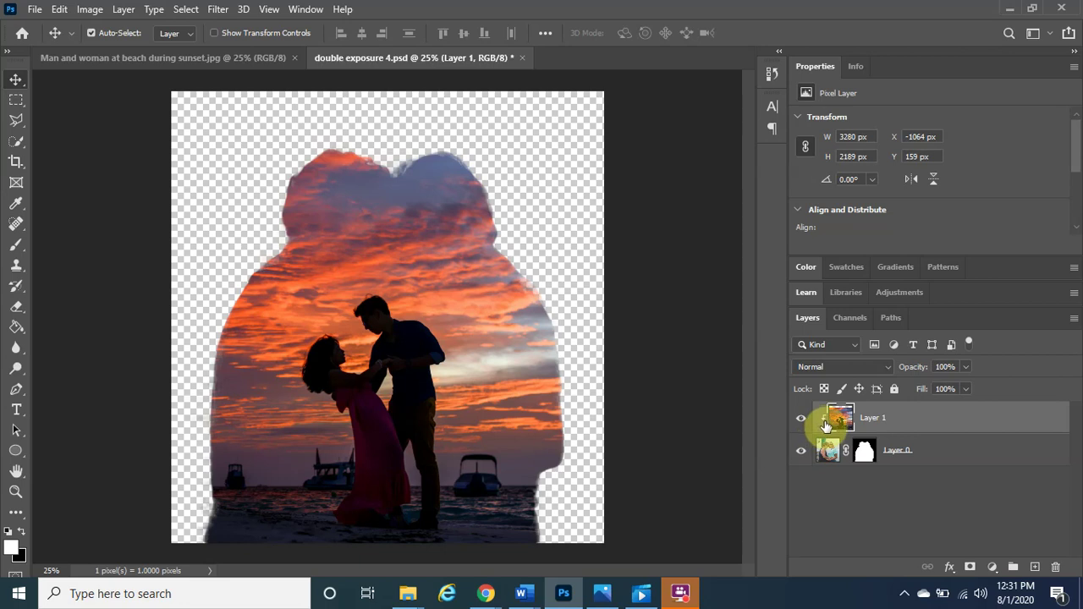
left_click_drag(411, 399, 375, 375)
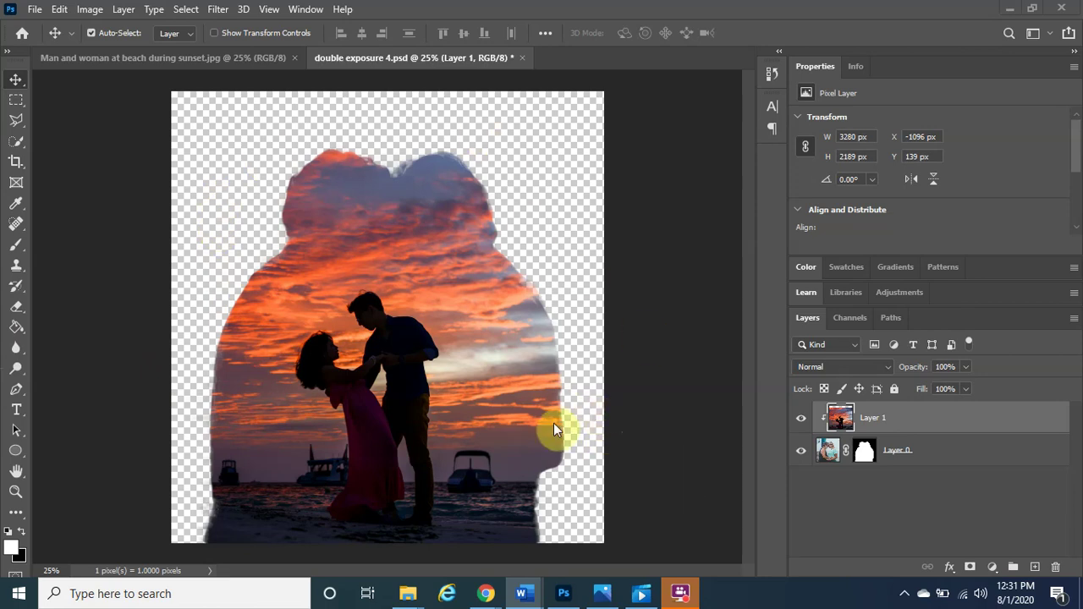
Add a new empty layer and place it beneath the masked couple layer
left_click(1036, 567)
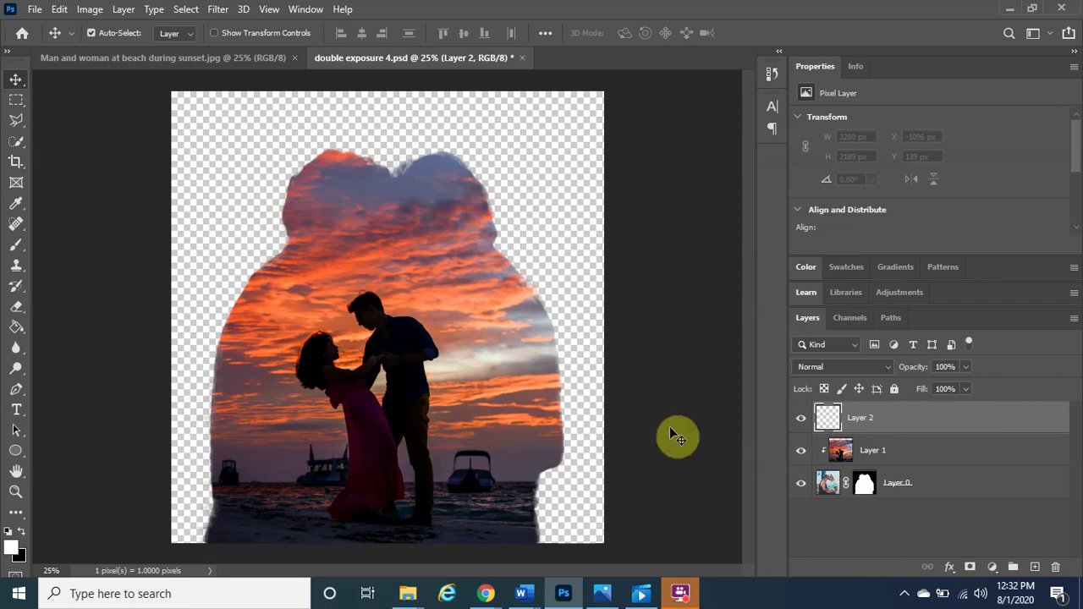
left_click(522, 593)
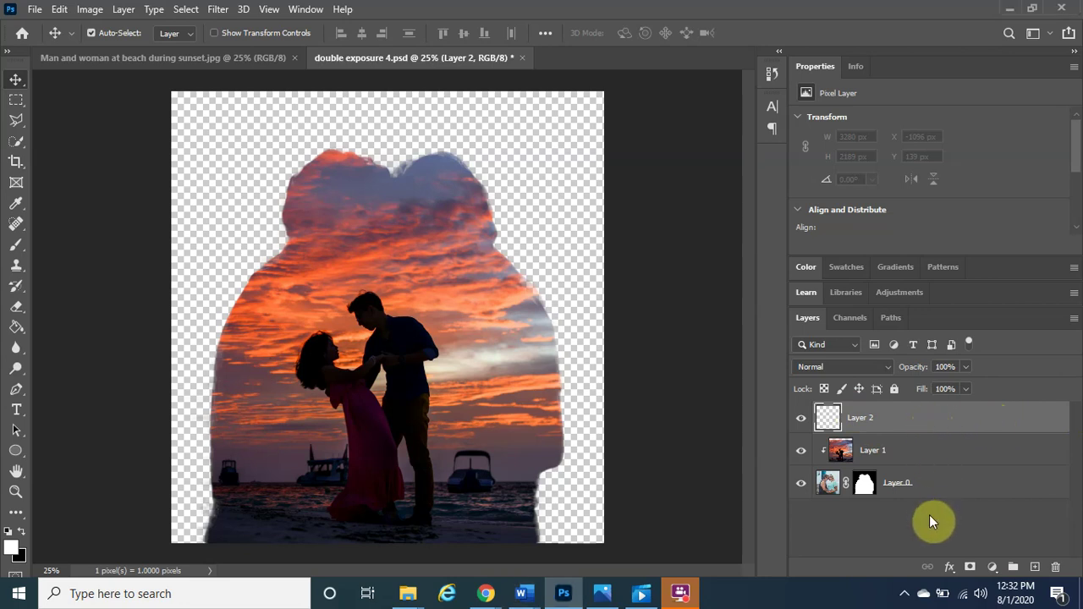
left_click_drag(880, 422, 889, 500)
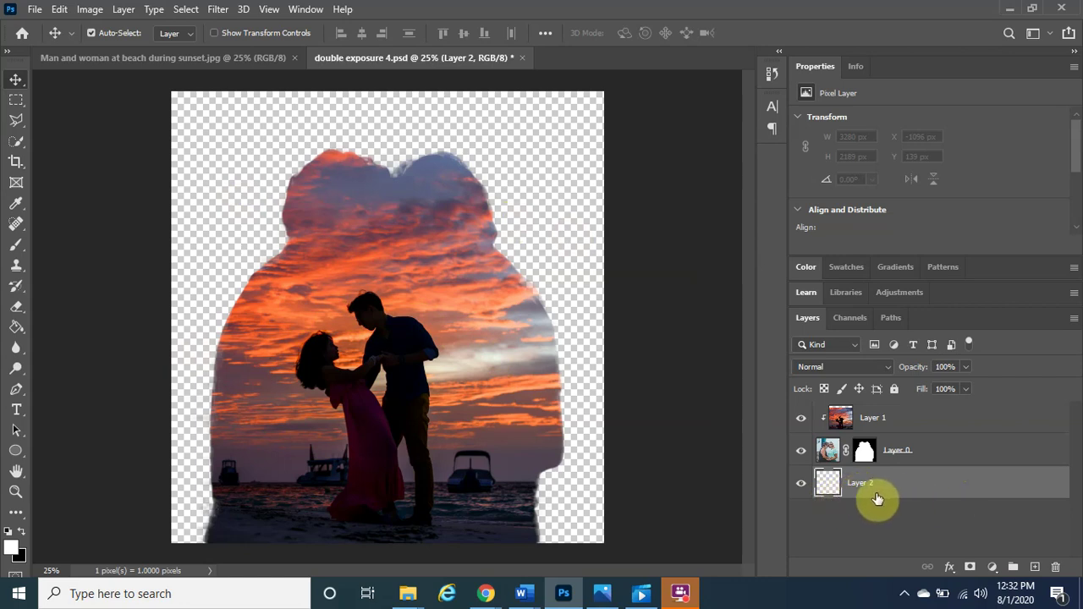
Set the foreground color to the orange fd7439 sampled from the sunset sky
left_click(10, 550)
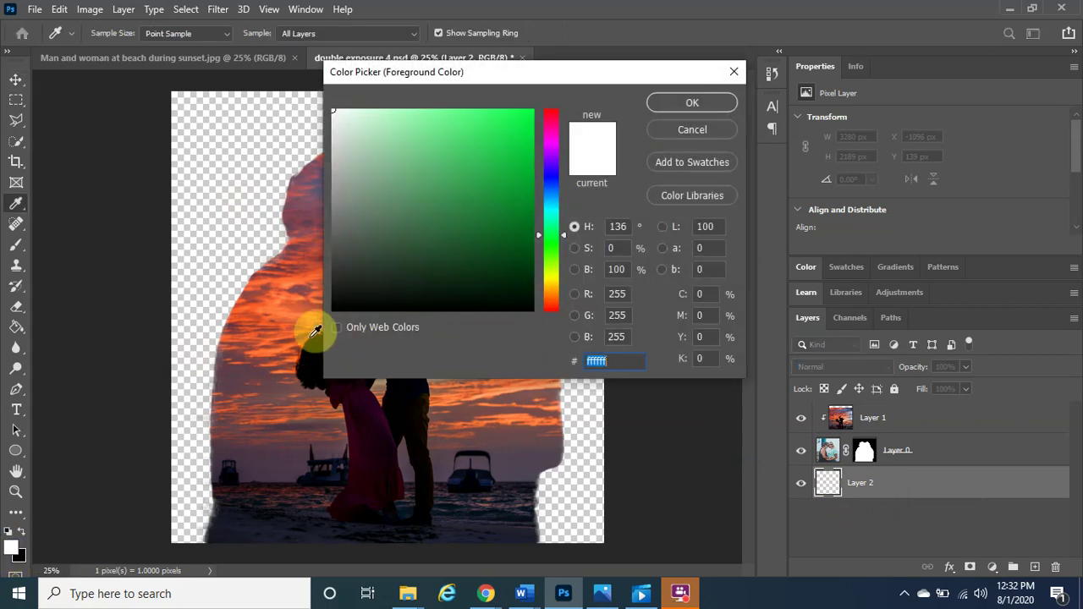
left_click_drag(548, 268, 549, 294)
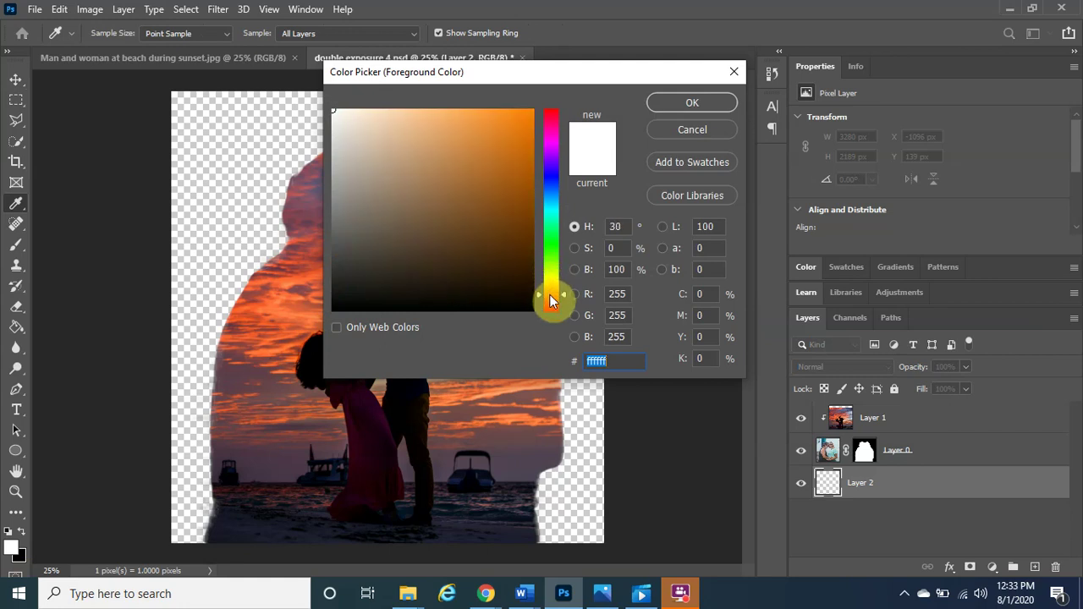
mouse_move(513, 145)
left_mouse_down()
mouse_move(514, 124)
mouse_move(521, 150)
left_mouse_up()
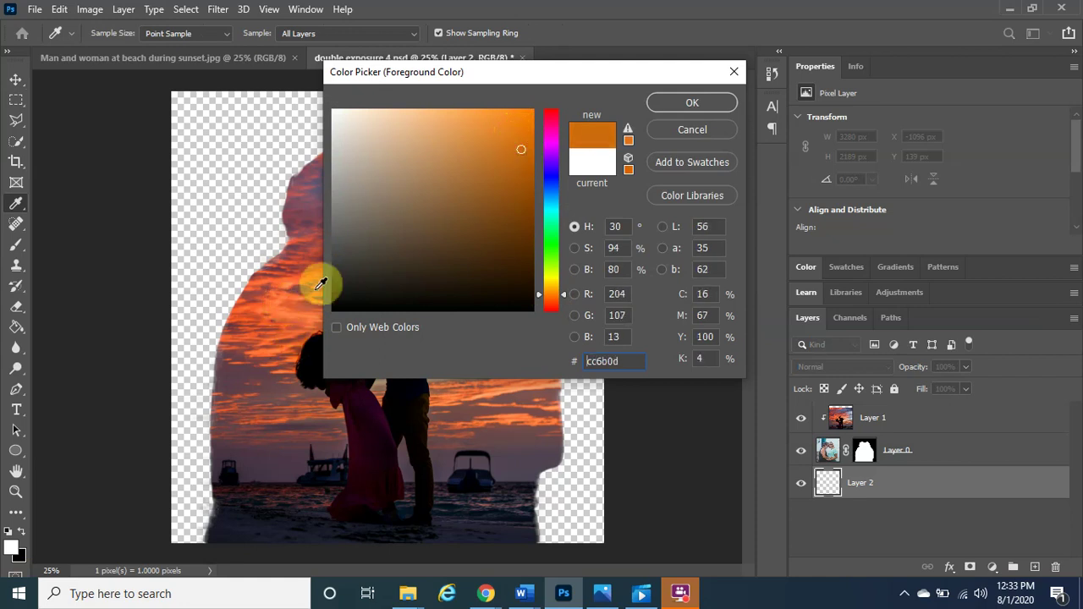
left_click_drag(290, 282, 275, 302)
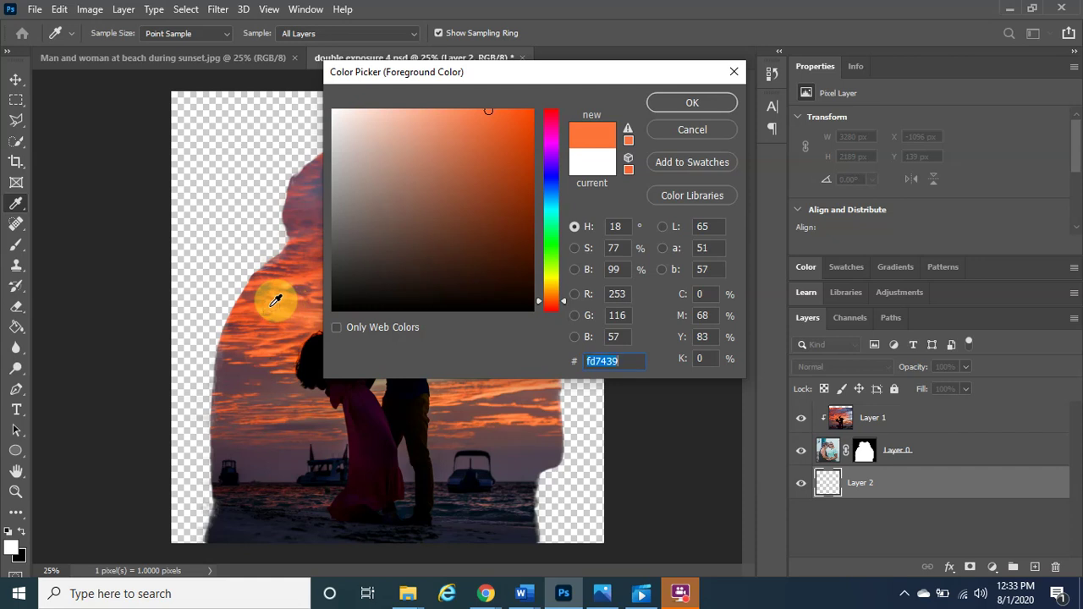
left_click(692, 103)
key("v")
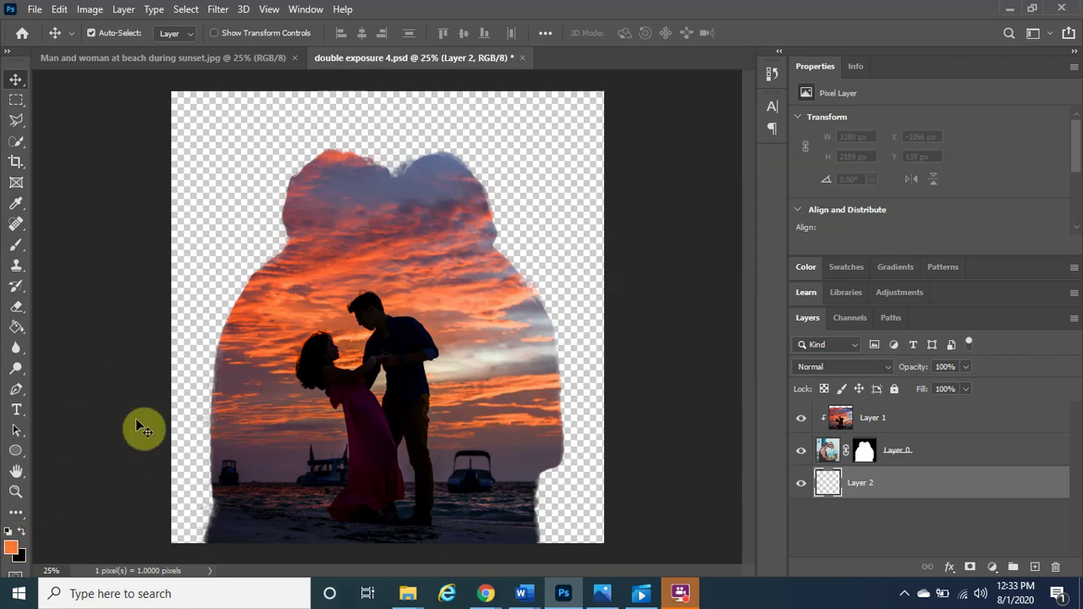
Fill Layer 2 with the orange foreground color using the Paint Bucket tool, and save the document
left_click(20, 334)
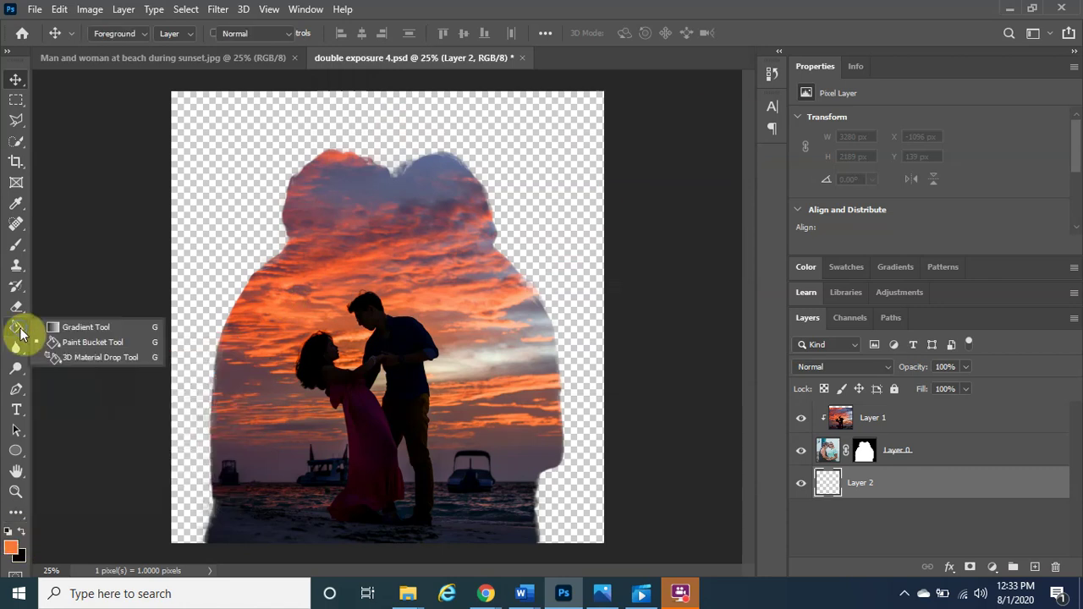
left_click(117, 345)
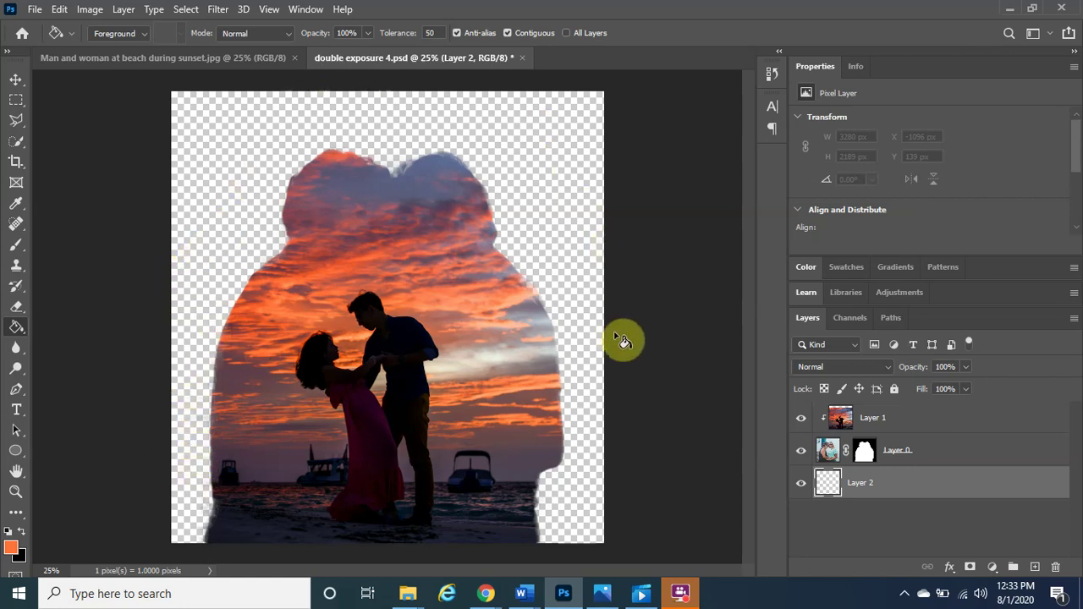
left_click(231, 143)
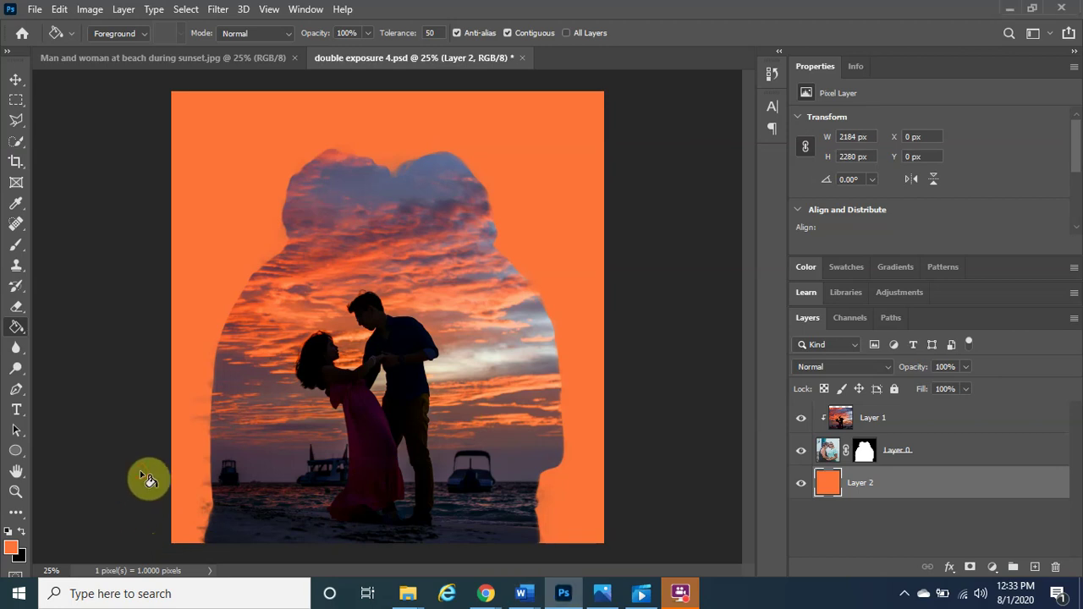
key("ctrl+s")
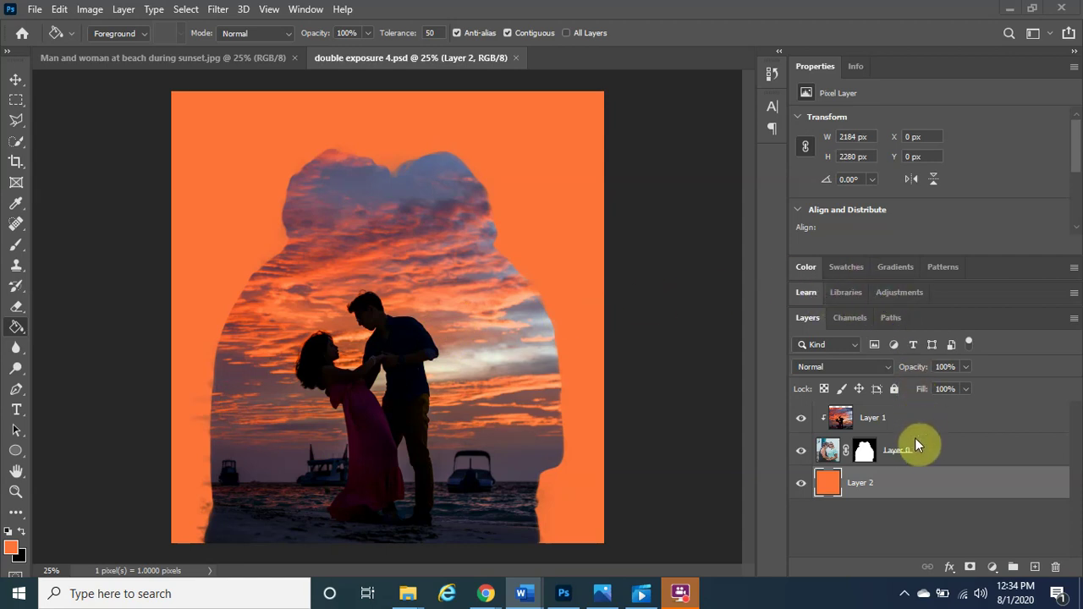
Set the blend mode of the sunset Layer 1 to Hard Light and save the document
left_click(846, 421)
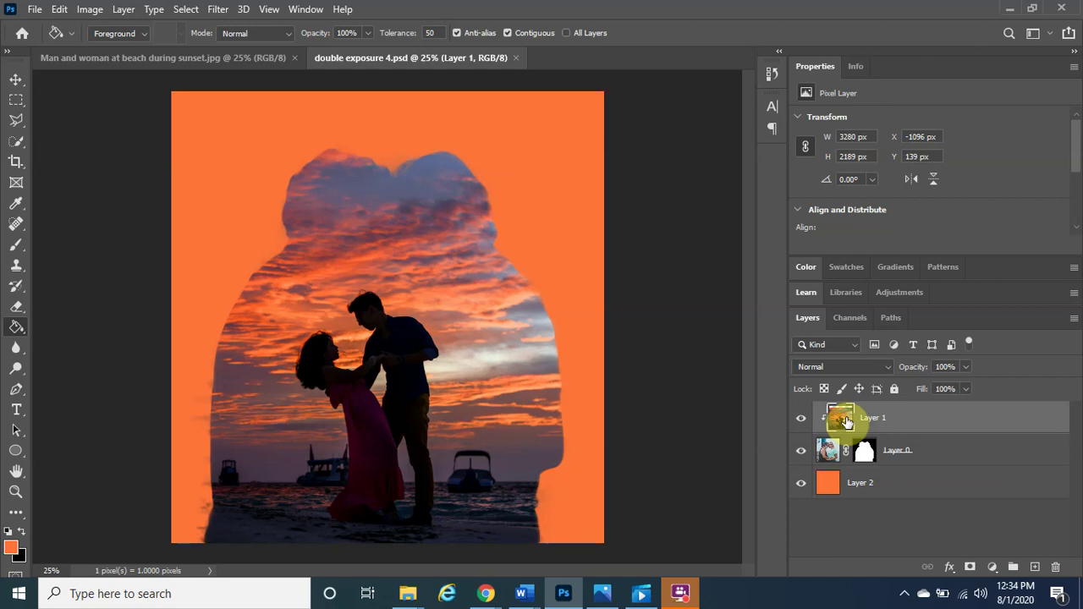
left_click(888, 369)
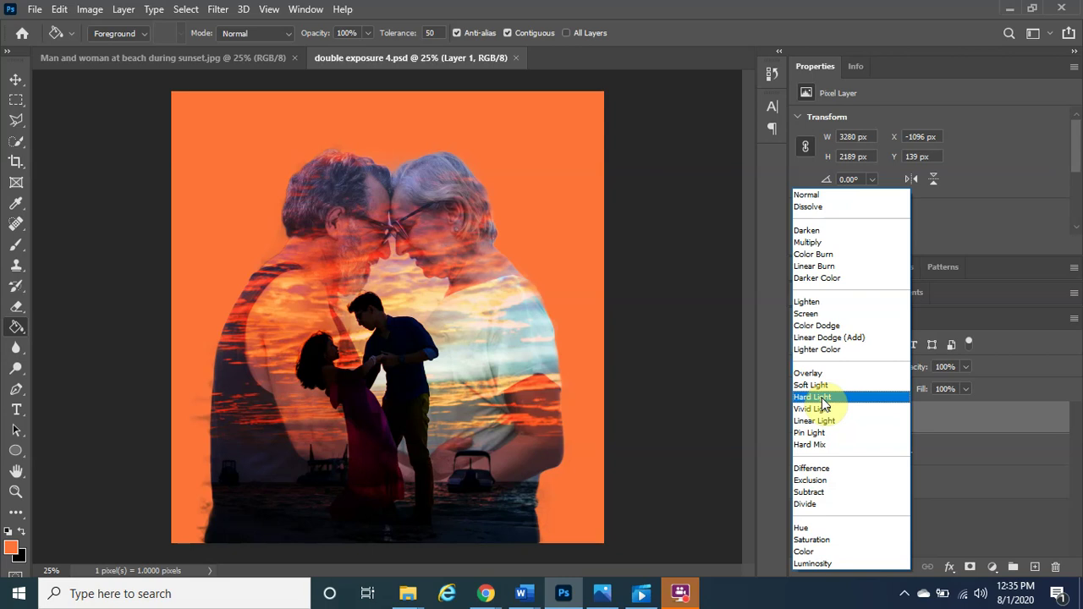
left_click(821, 397)
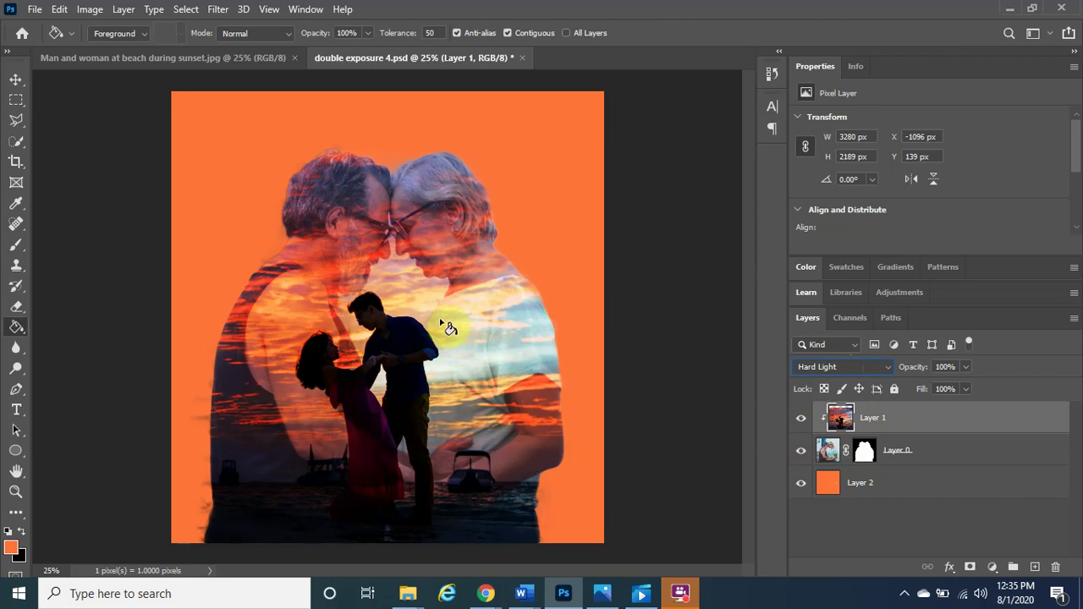
left_click(35, 9)
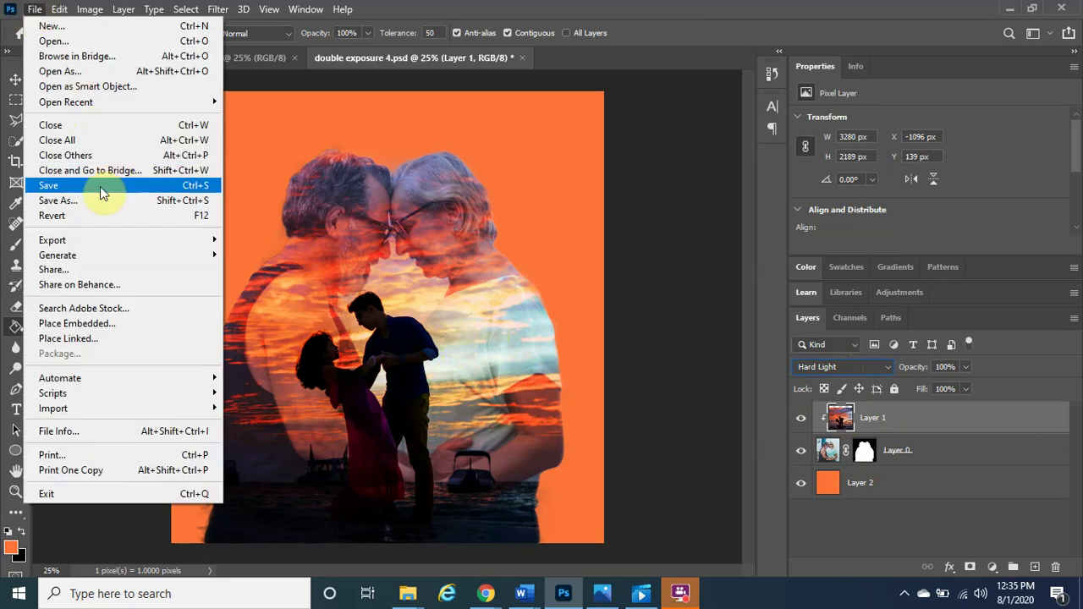
left_click(100, 187)
Save the document on the computer as the Photoshop file "double exposure 5" in the Content files folder, with Maximize Compatibility on
left_click(34, 10)
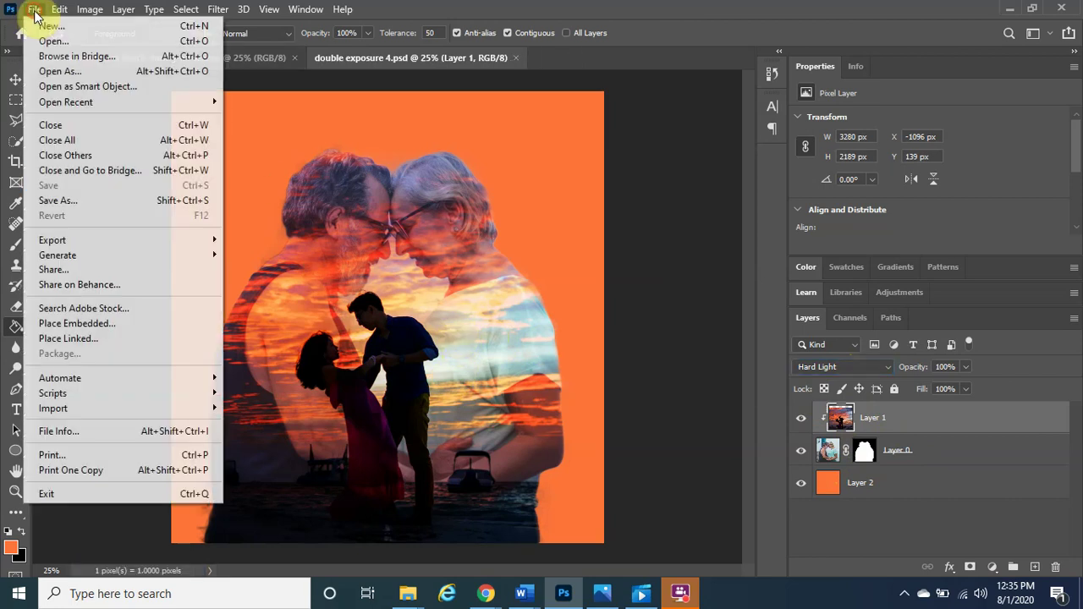
left_click(99, 204)
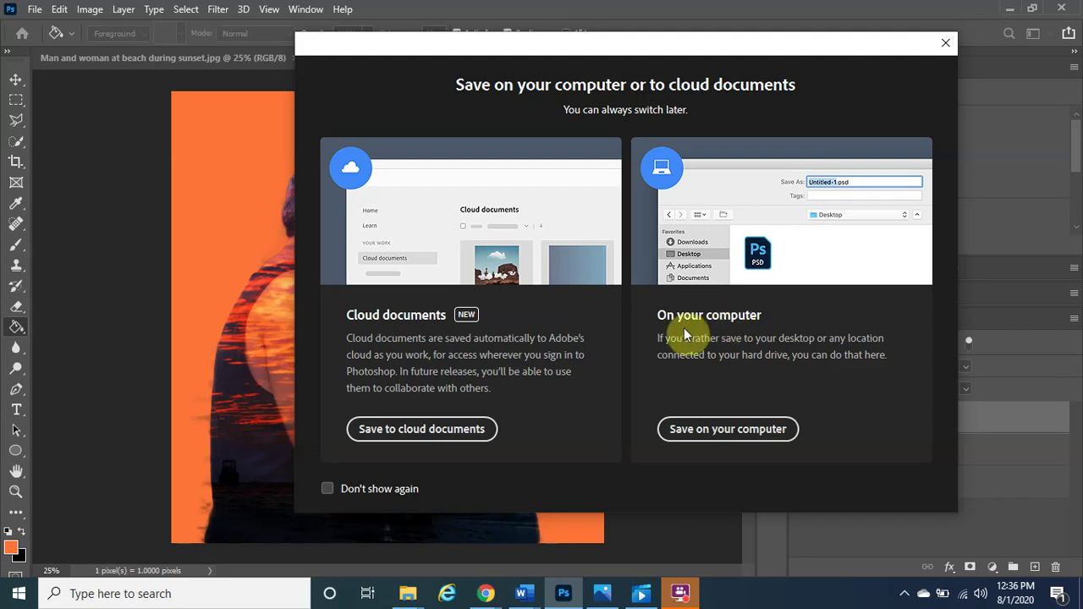
left_click(738, 440)
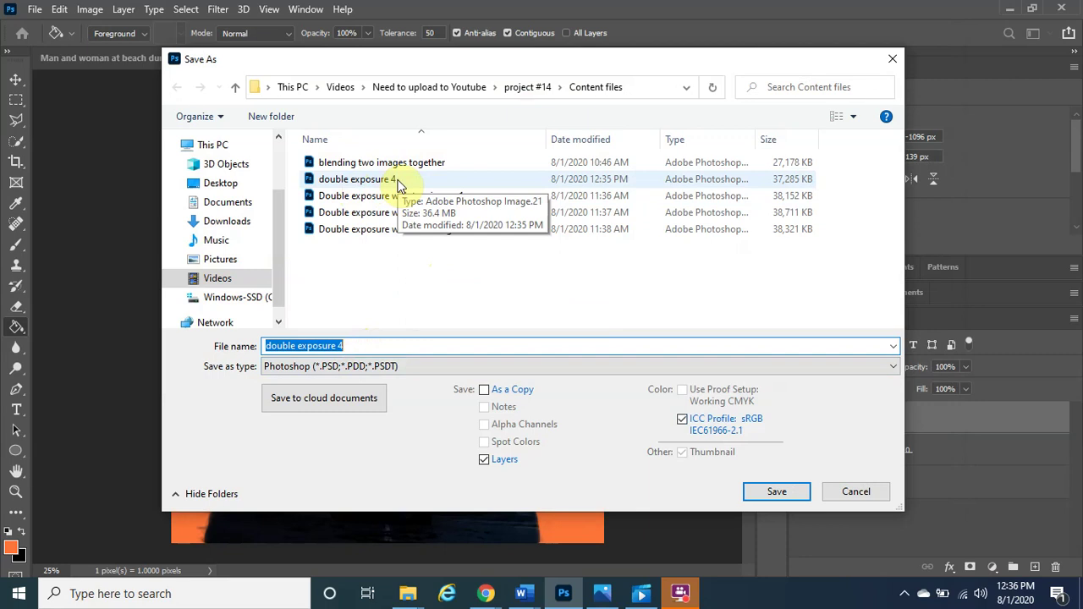
left_click(362, 346)
key("BackSpace")
type("5")
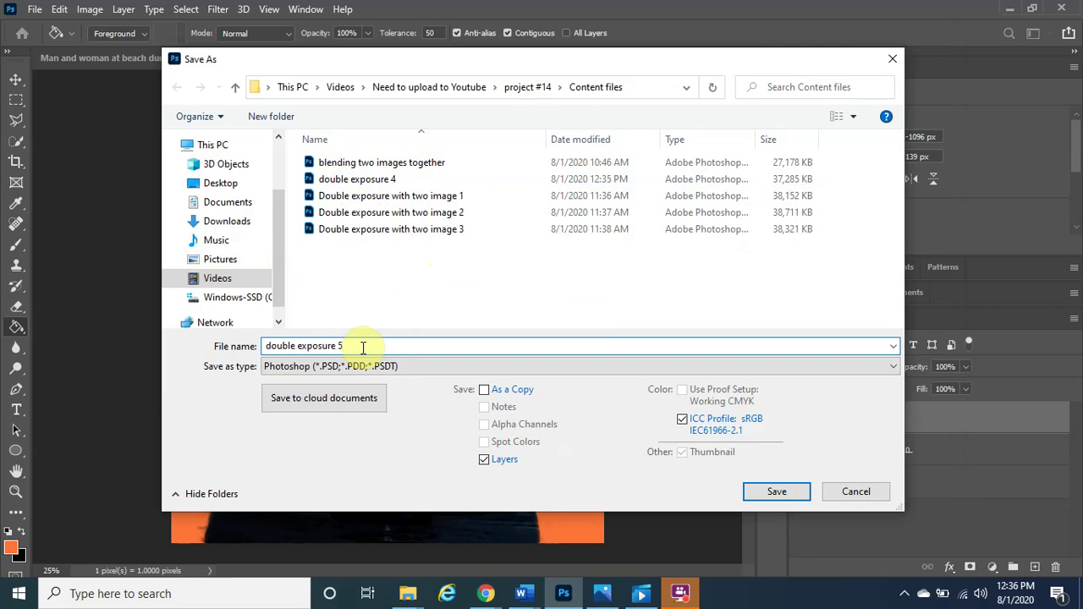
left_click(355, 368)
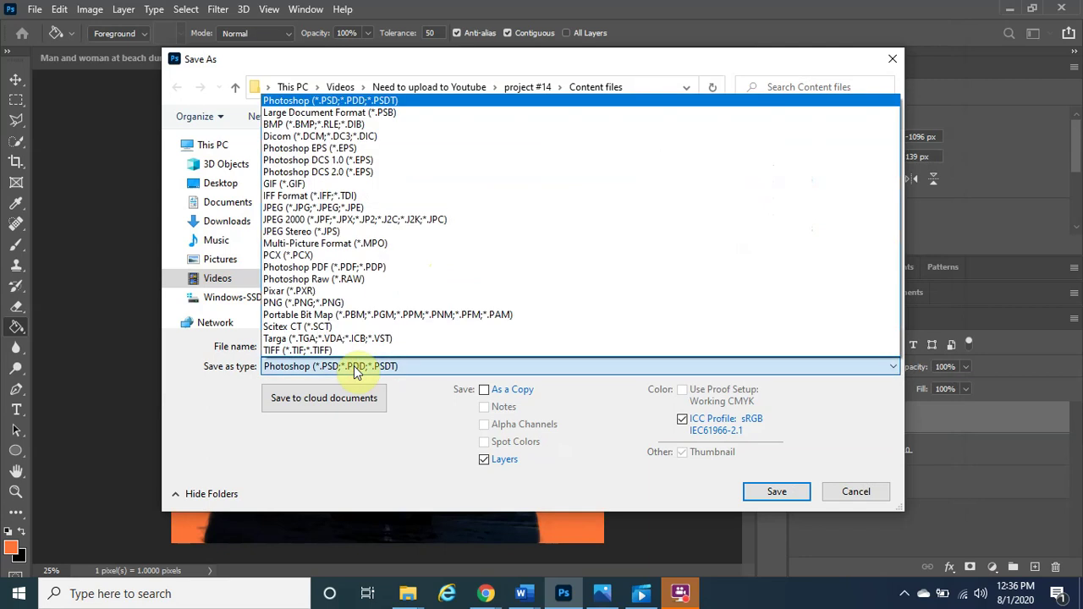
left_click(355, 372)
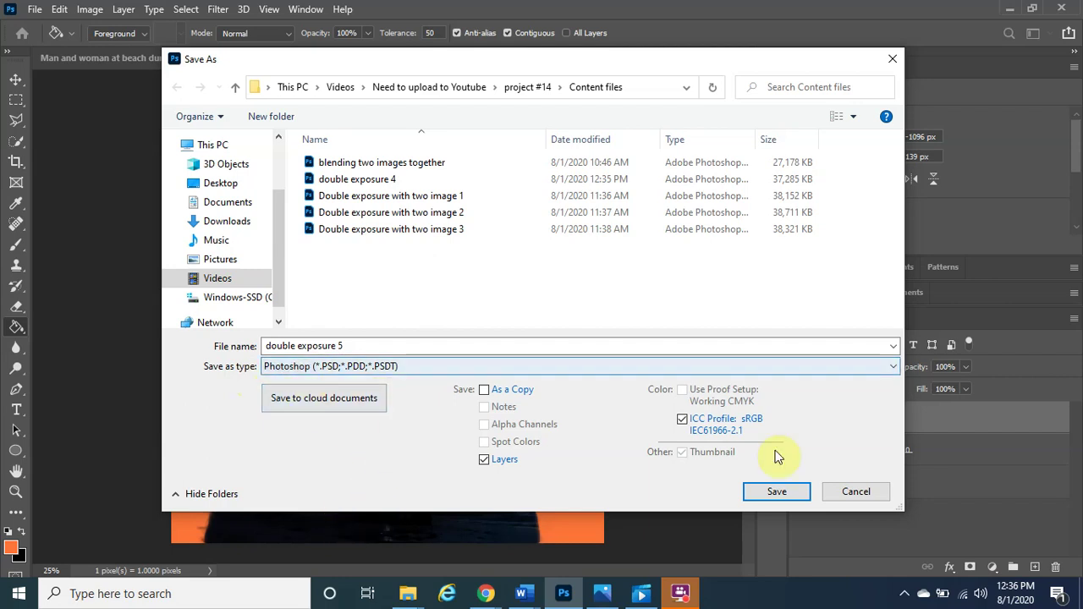
left_click(795, 493)
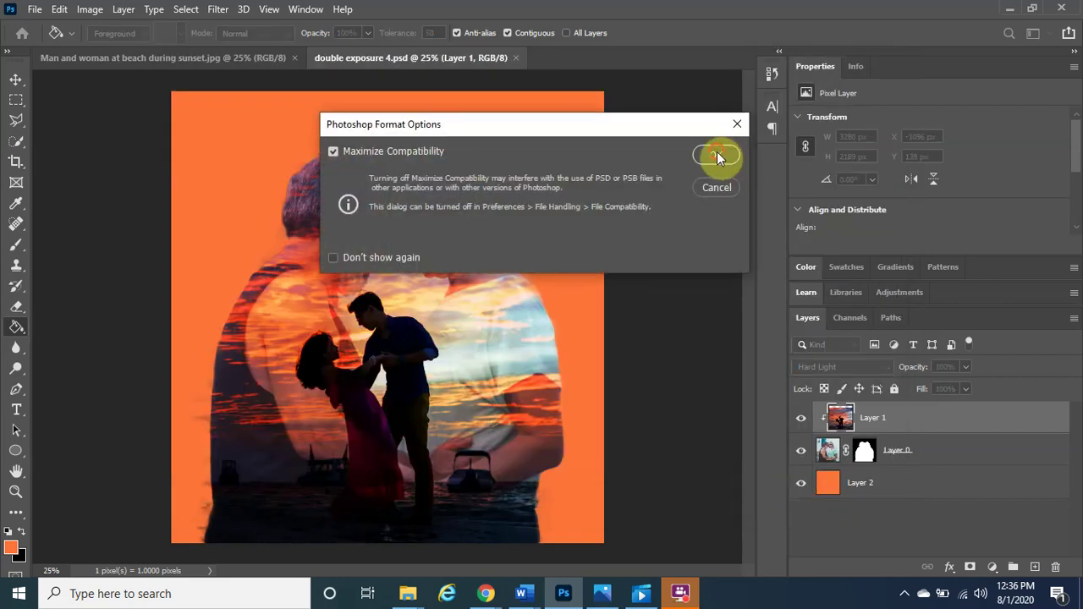
left_click(716, 155)
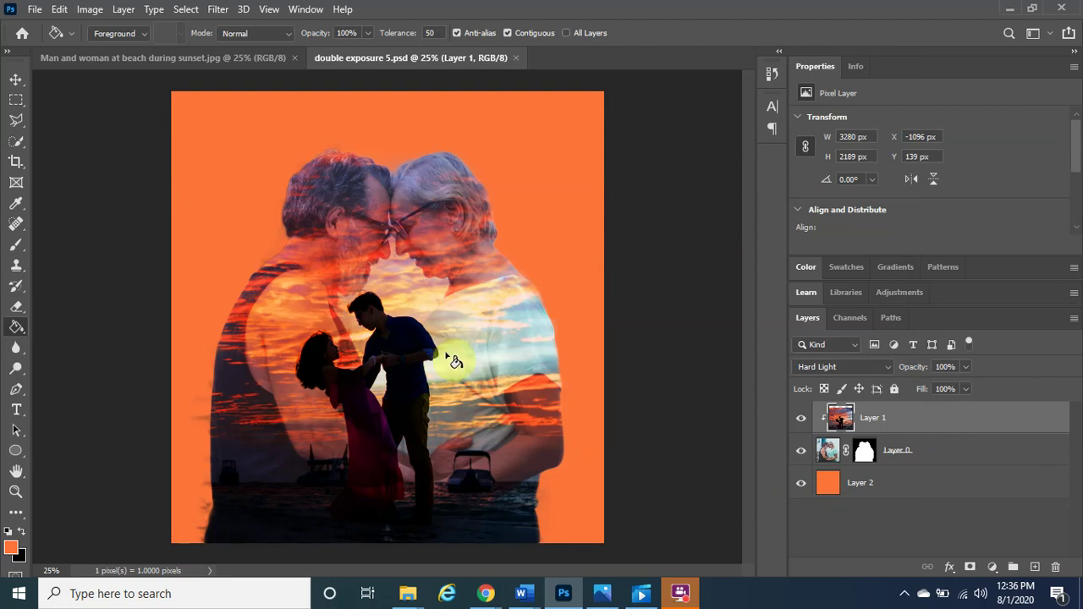
Save a JPEG copy named "double exposure 5" on the computer in the Content files folder, at maximum quality 12
left_click(34, 10)
left_click(74, 201)
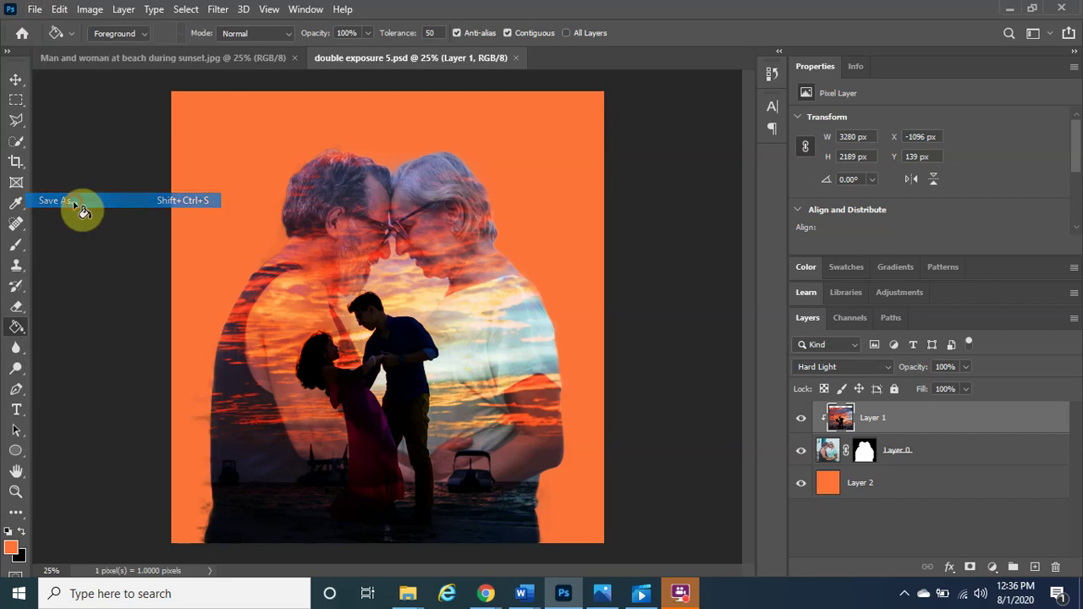
left_click(731, 430)
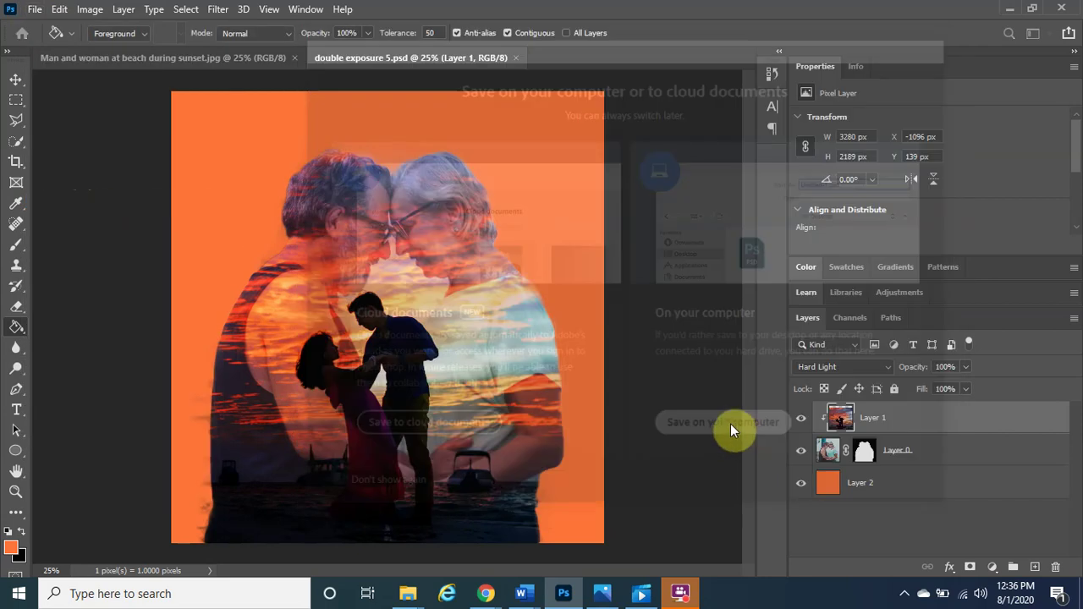
left_click(342, 371)
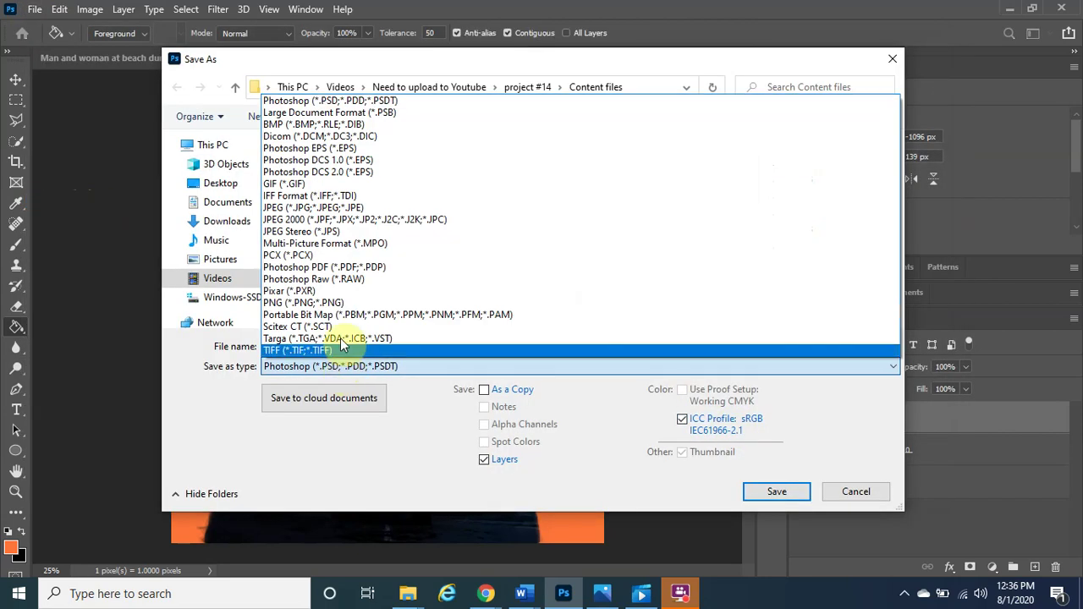
left_click(378, 216)
left_click(780, 492)
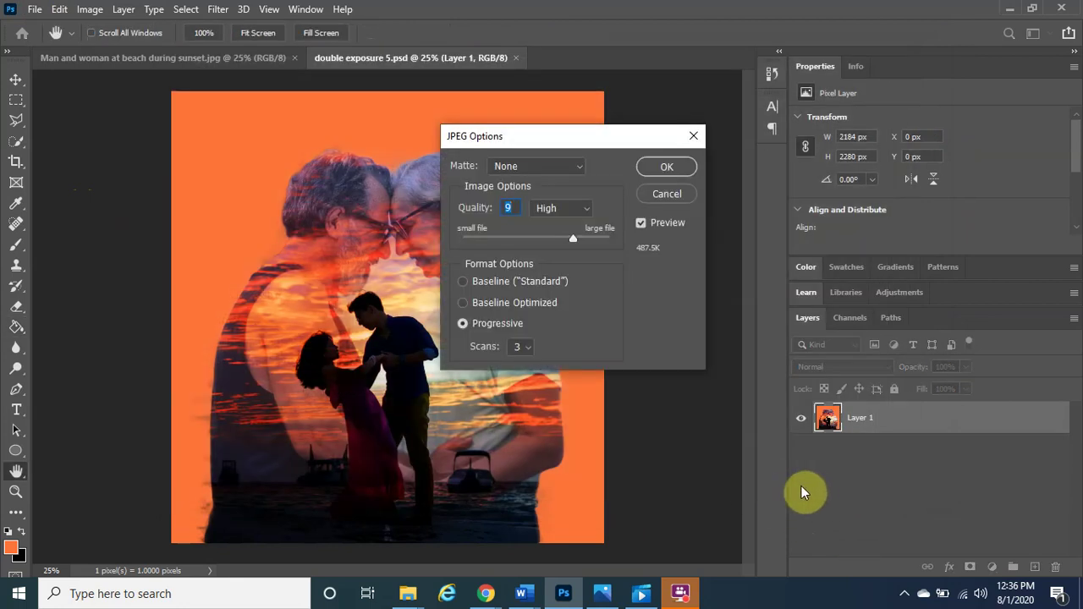
left_click_drag(570, 239, 607, 240)
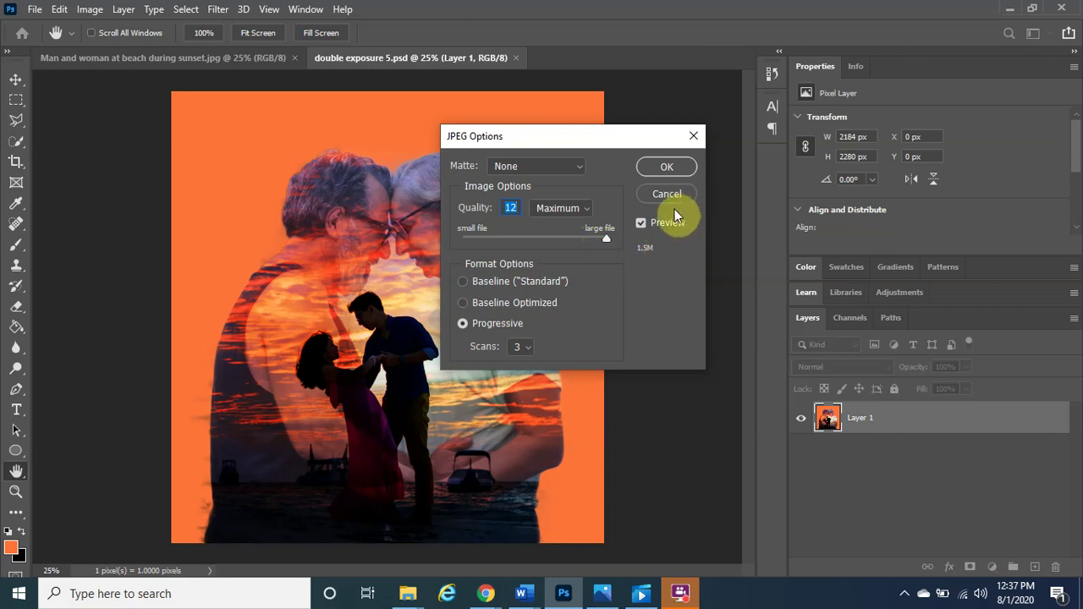
left_click(667, 166)
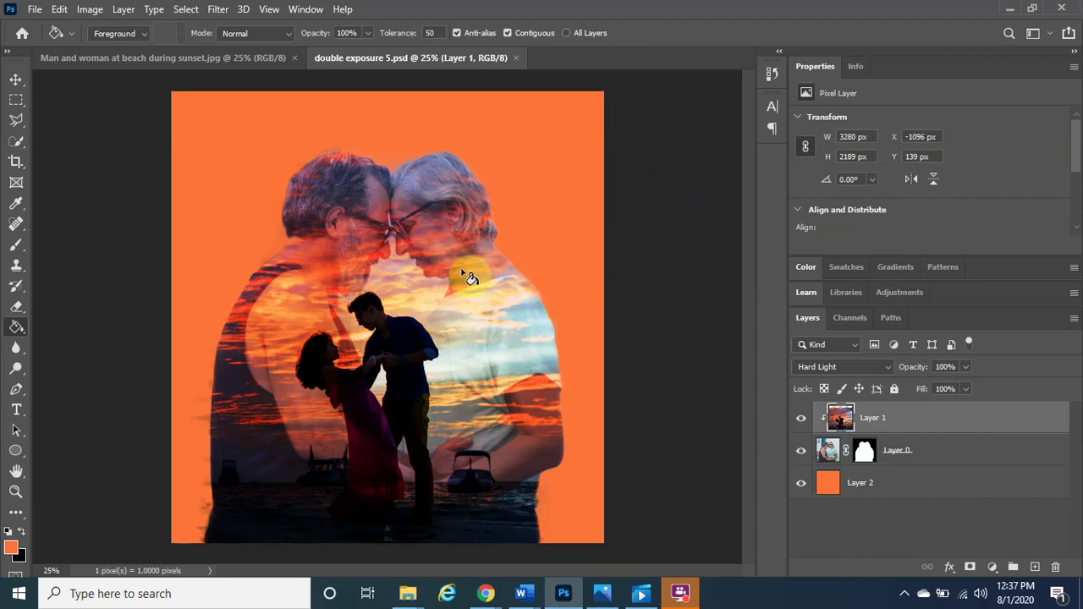
Set Layer 1's blend mode to Pin Light and save the document on the computer as the Photoshop file "double exposure 6"
left_click(887, 367)
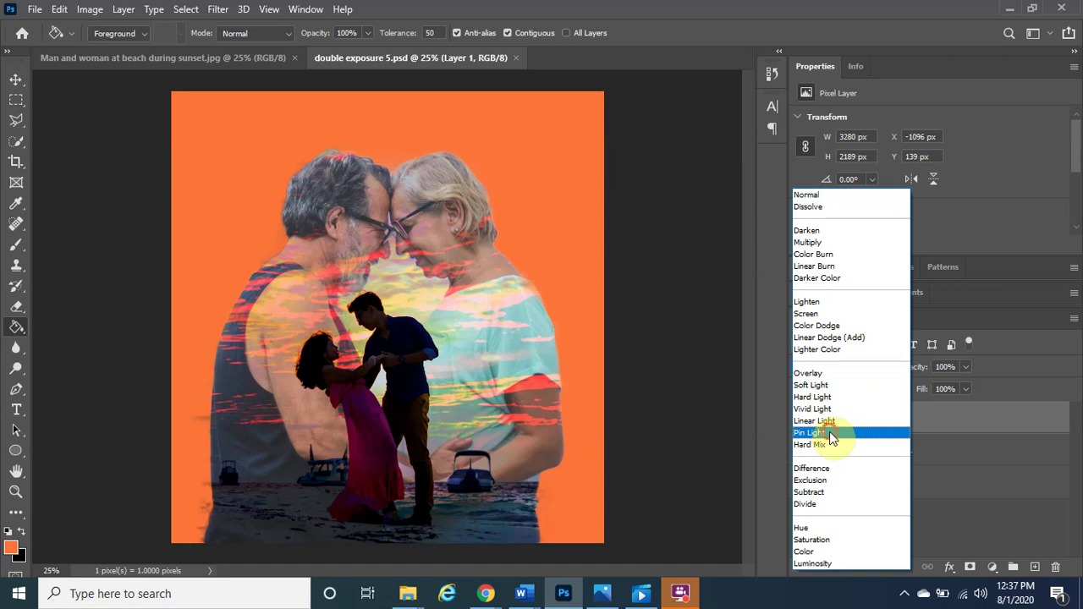
left_click(829, 432)
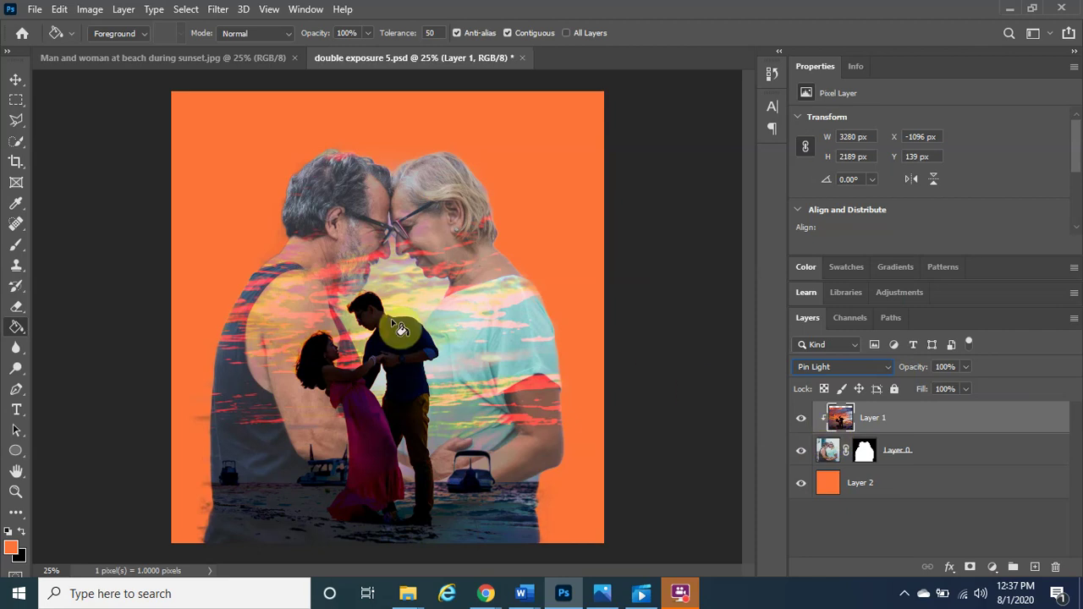
left_click(34, 10)
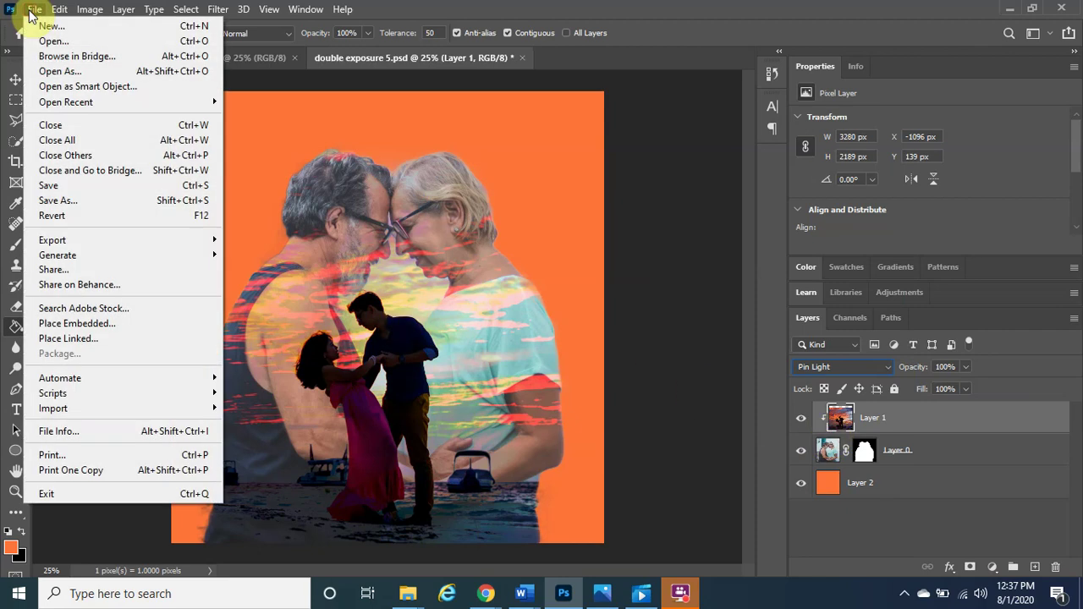
left_click(119, 203)
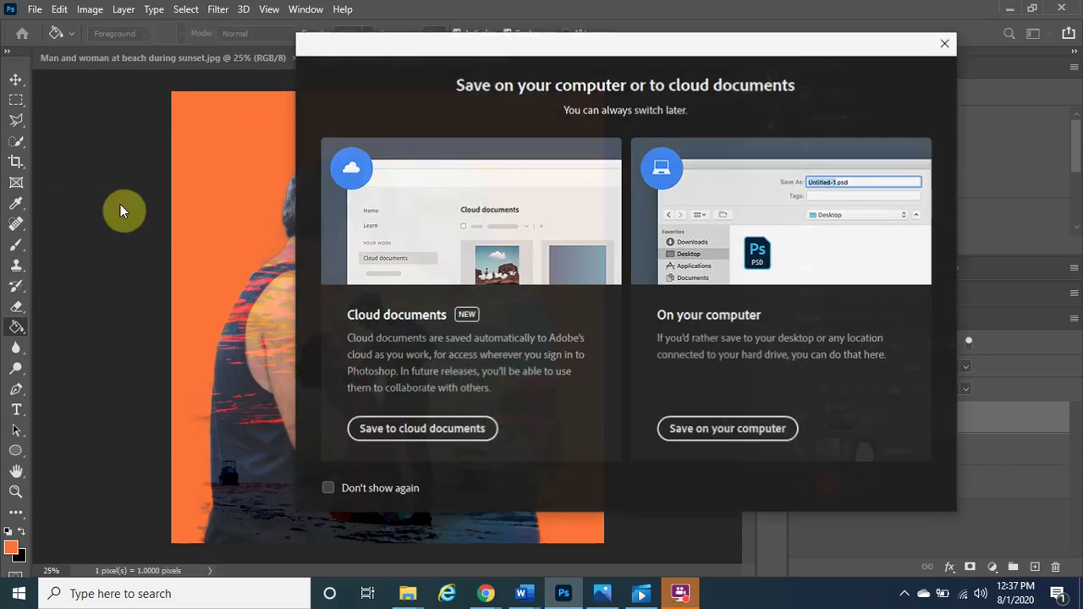
left_click(713, 429)
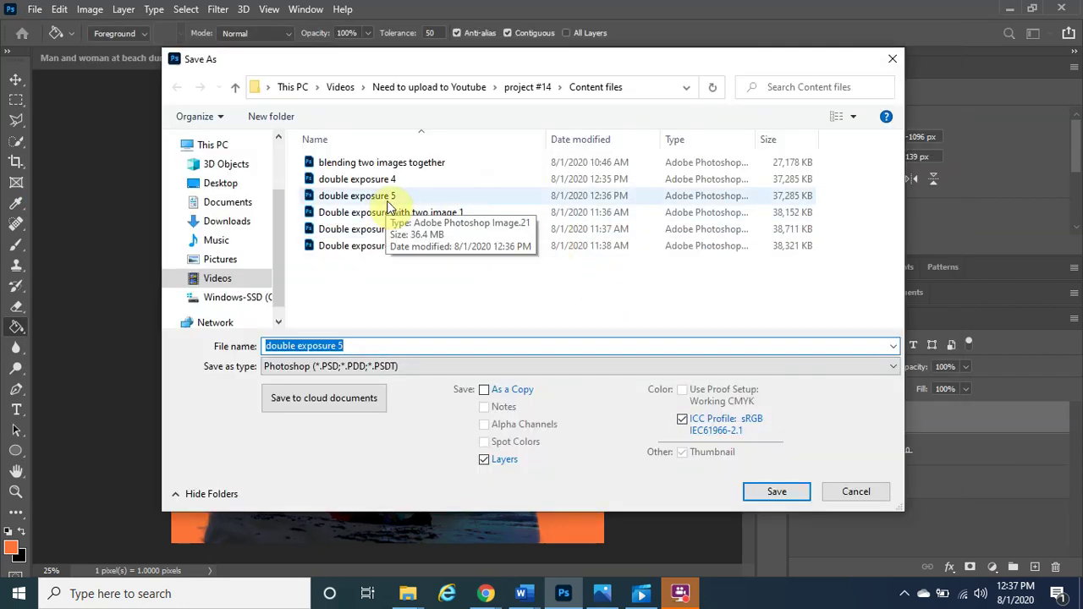
left_click(364, 345)
key("BackSpace")
type("6")
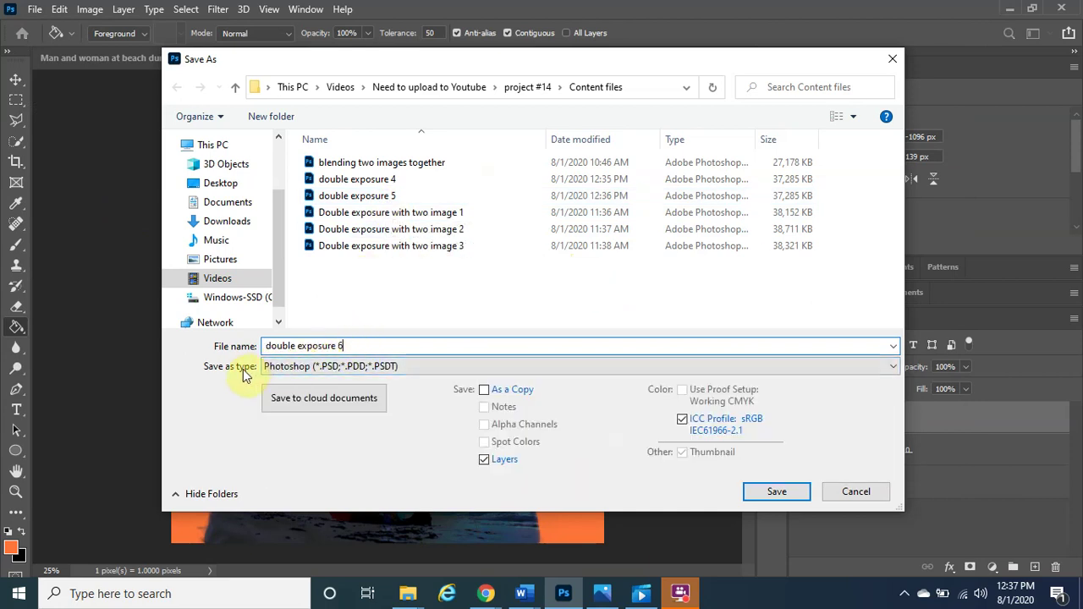
left_click(769, 492)
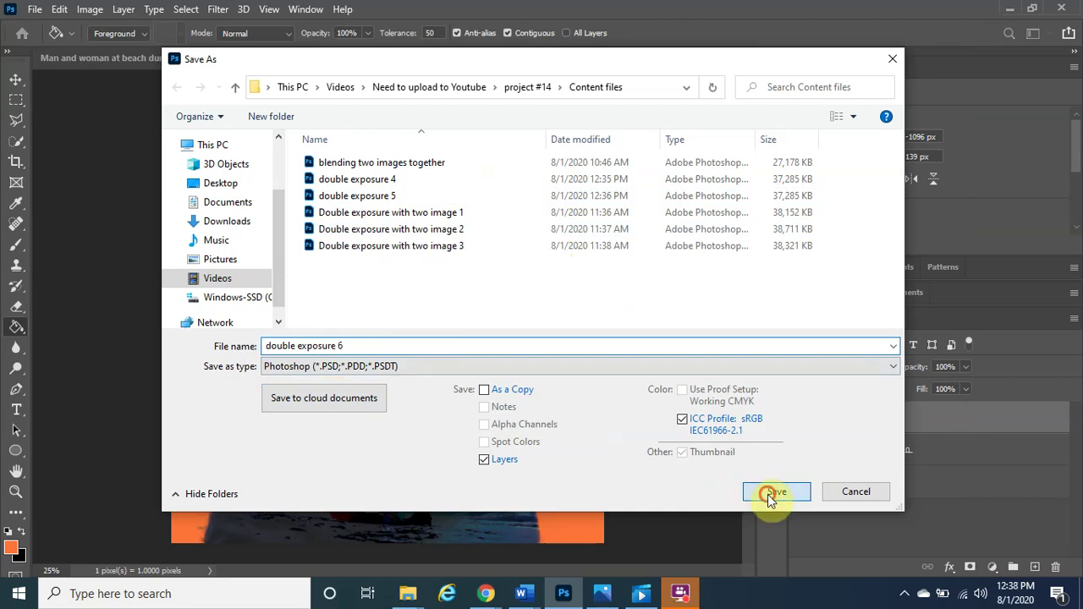
left_click(718, 156)
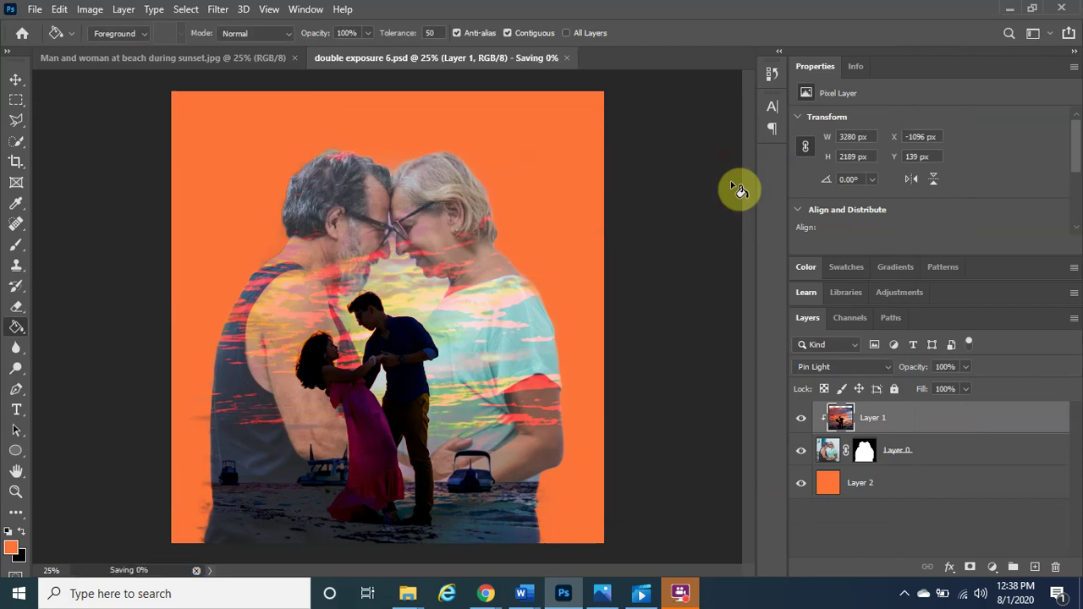
Save a JPEG copy named "double exposure 6" on the computer in the Content files folder, accepting the JPEG options
left_click(34, 10)
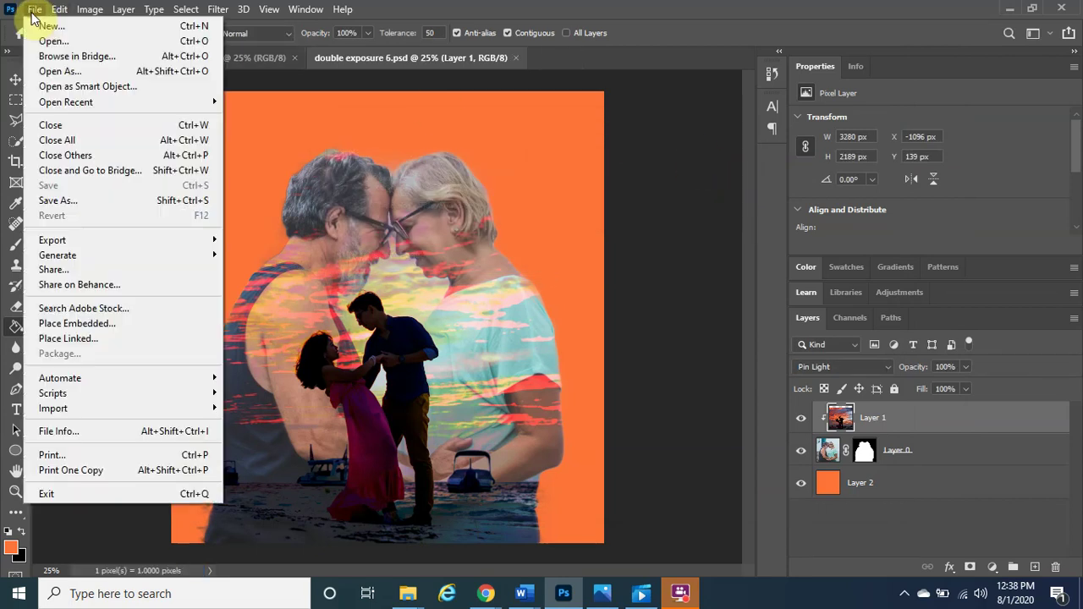
left_click(88, 198)
left_click(699, 437)
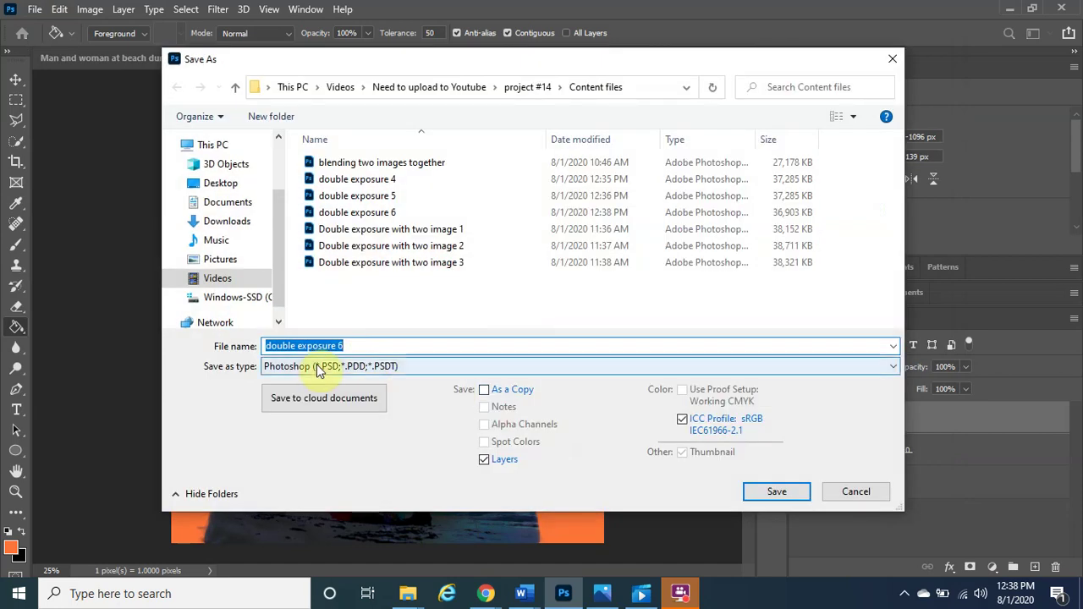
left_click(318, 371)
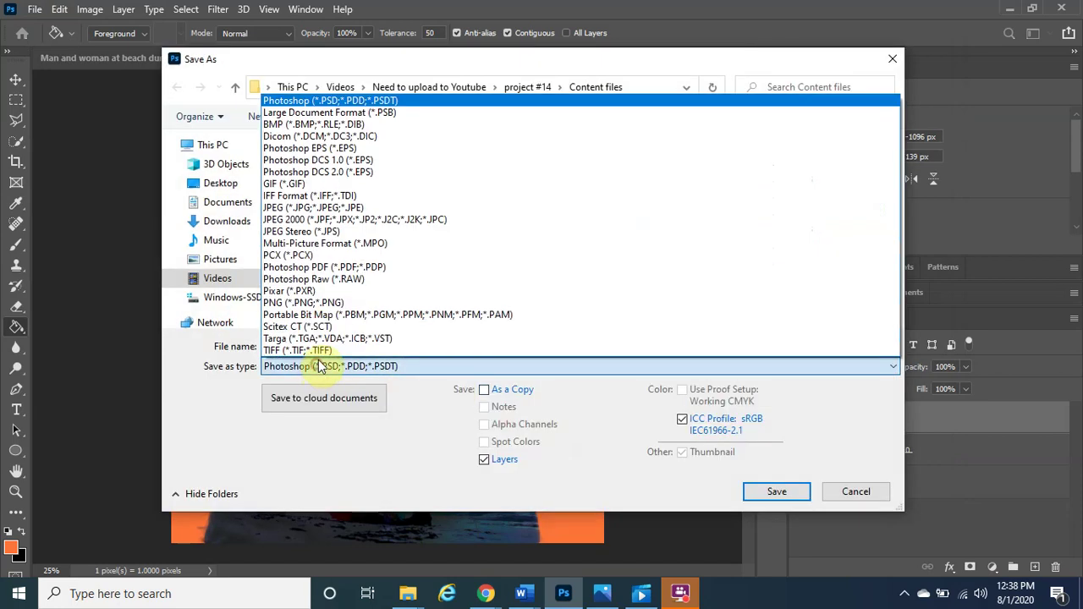
left_click(359, 207)
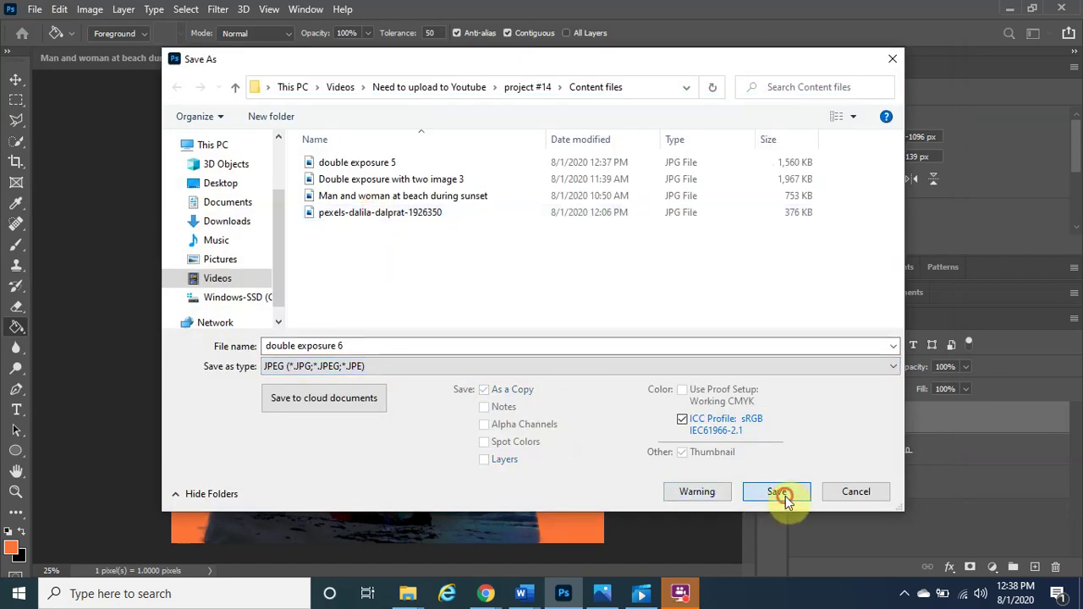
left_click(783, 495)
left_click(655, 171)
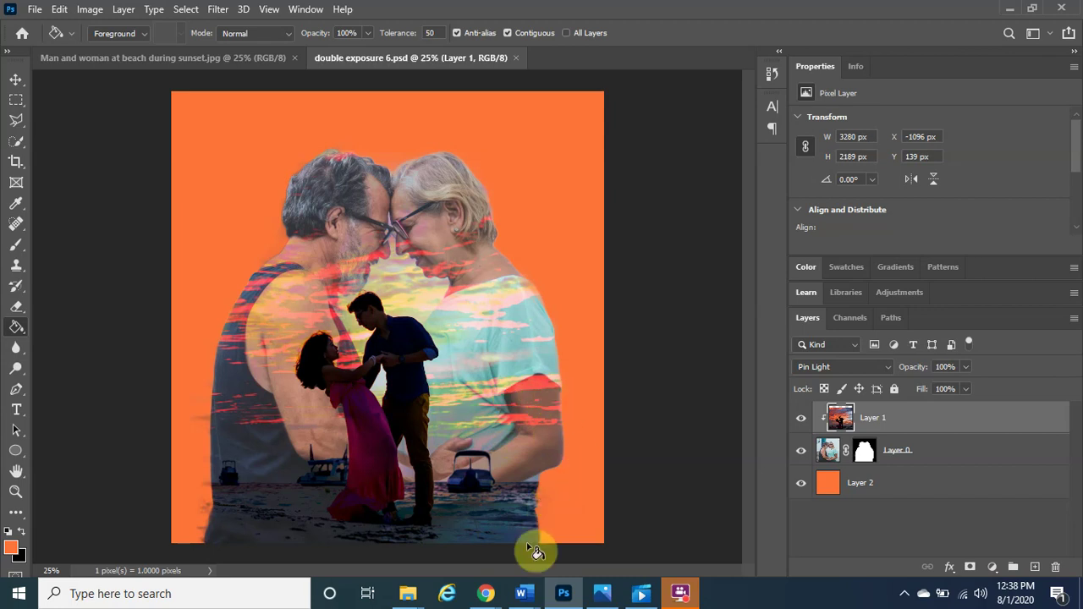
Bring up the open Word documents to switch to one of them
left_click(528, 597)
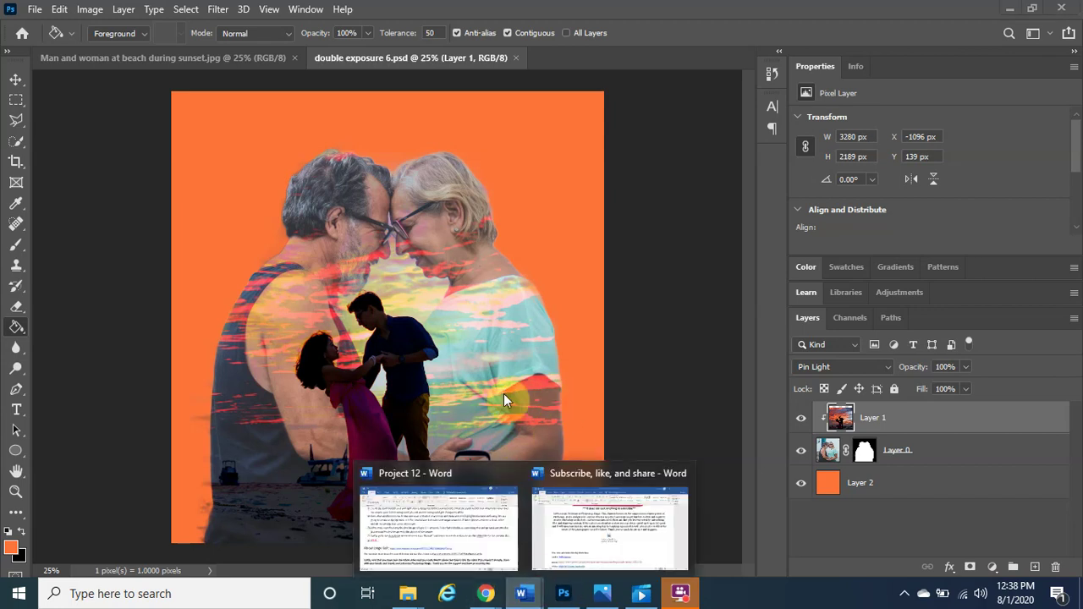